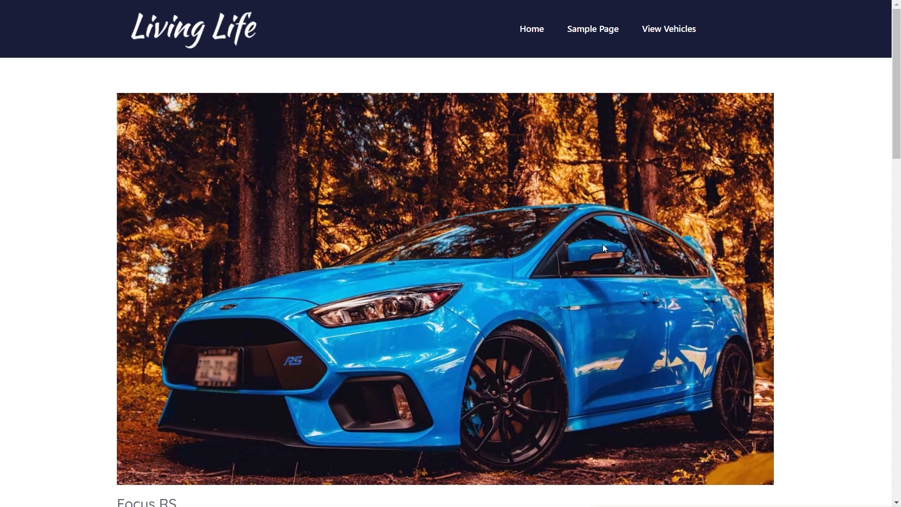
Open the Focus RS page from the vehicle listing and review its details, optional extras and dealerships.
click(659, 32)
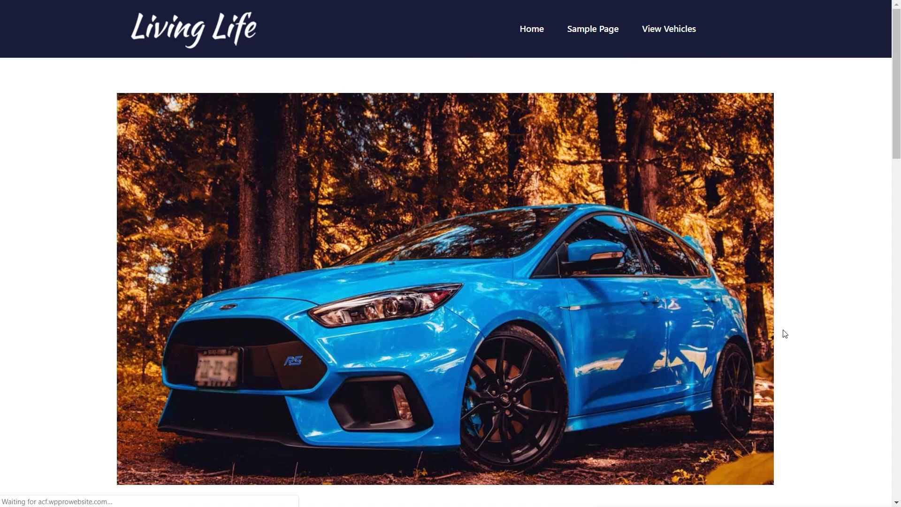
scroll(519, 324, down, 5)
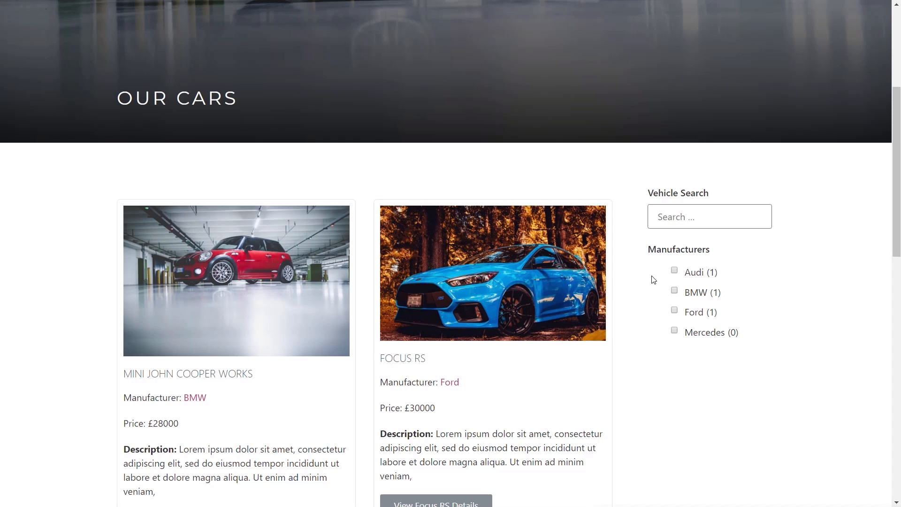
click(462, 282)
scroll(474, 281, down, 5)
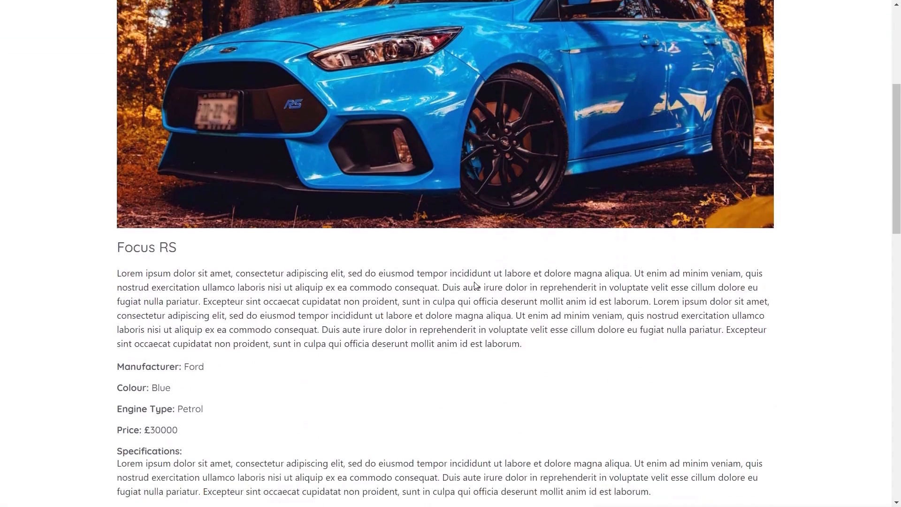
scroll(475, 281, down, 4)
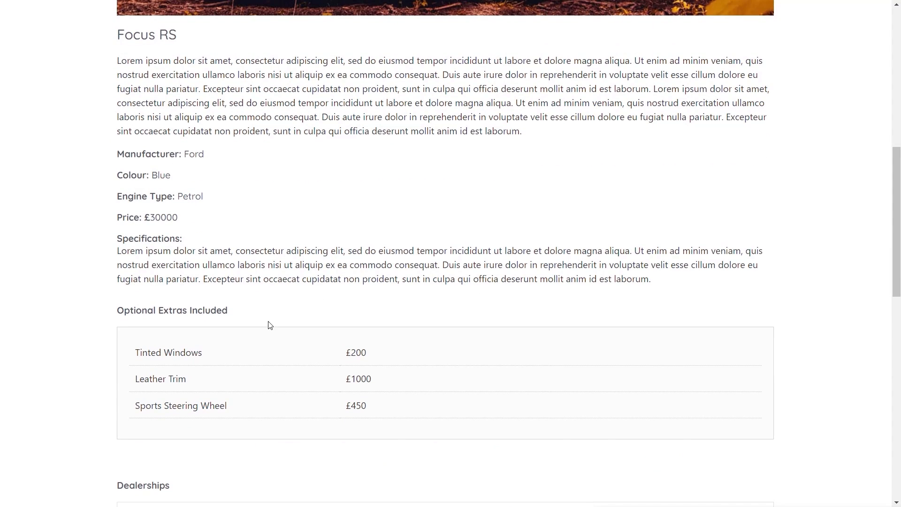
scroll(270, 322, down, 1)
scroll(145, 322, down, 6)
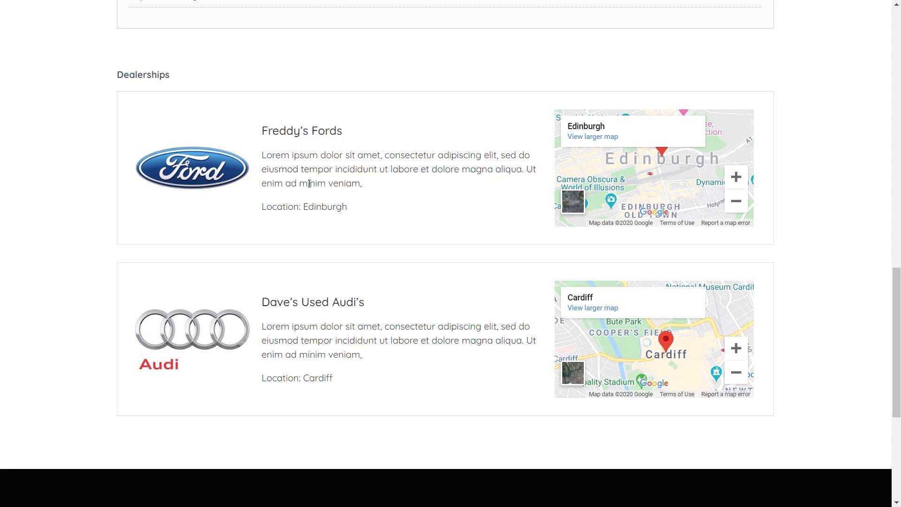
Return to the vehicle listing, open the Mini John Cooper Works page and review it down to the end.
scroll(327, 215, up, 15)
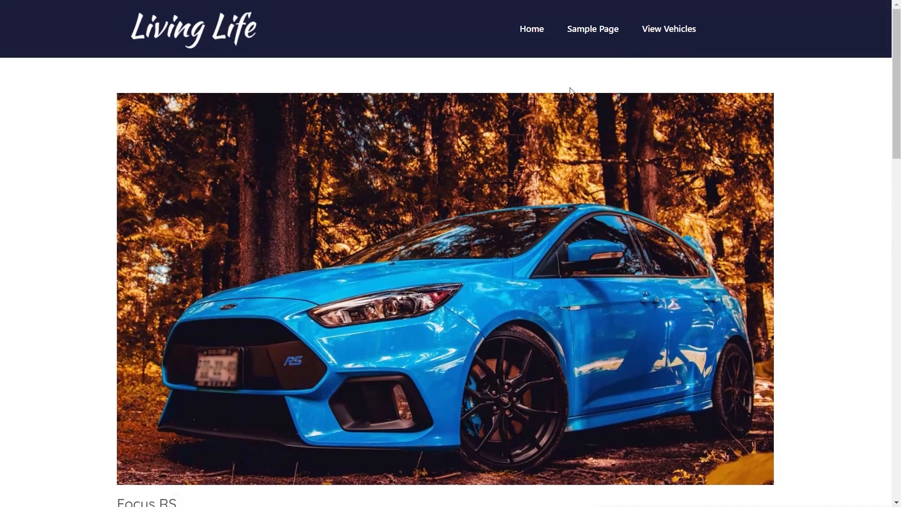
click(668, 31)
scroll(120, 374, down, 6)
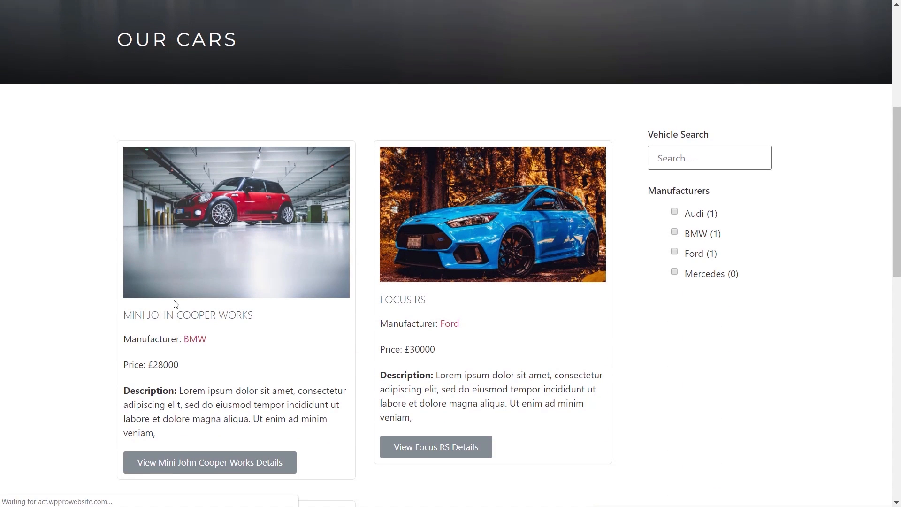
click(151, 306)
scroll(150, 304, down, 9)
scroll(126, 305, down, 9)
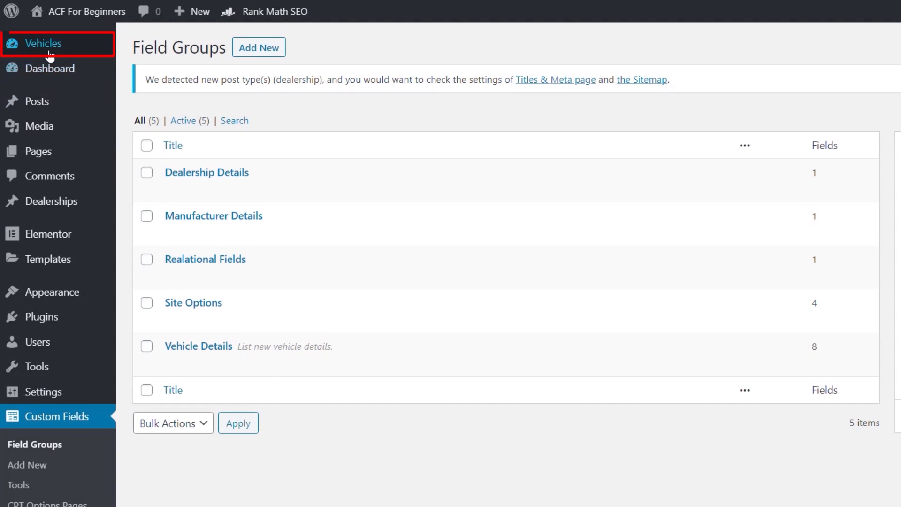
In the WordPress admin, look over the Vehicles and Dealerships post types and open the Vehicle Details field group.
mouse_move(49, 54)
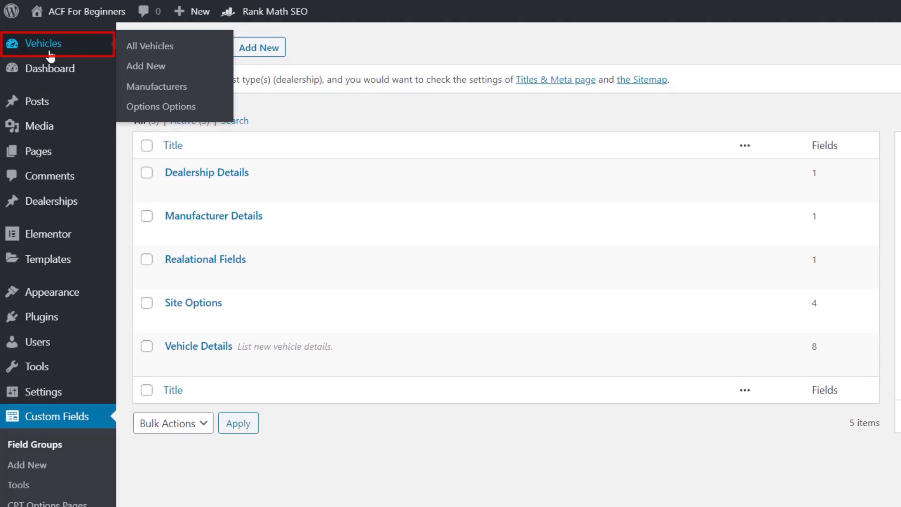
mouse_move(46, 206)
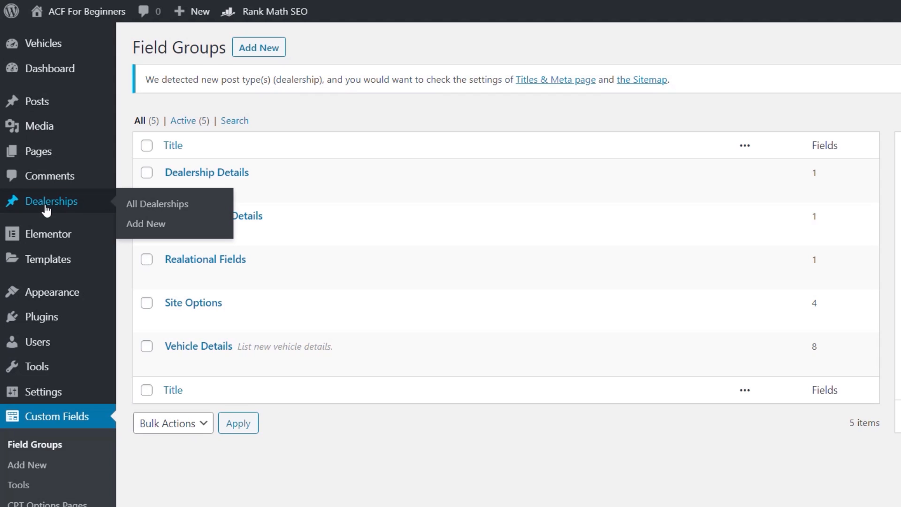
click(205, 350)
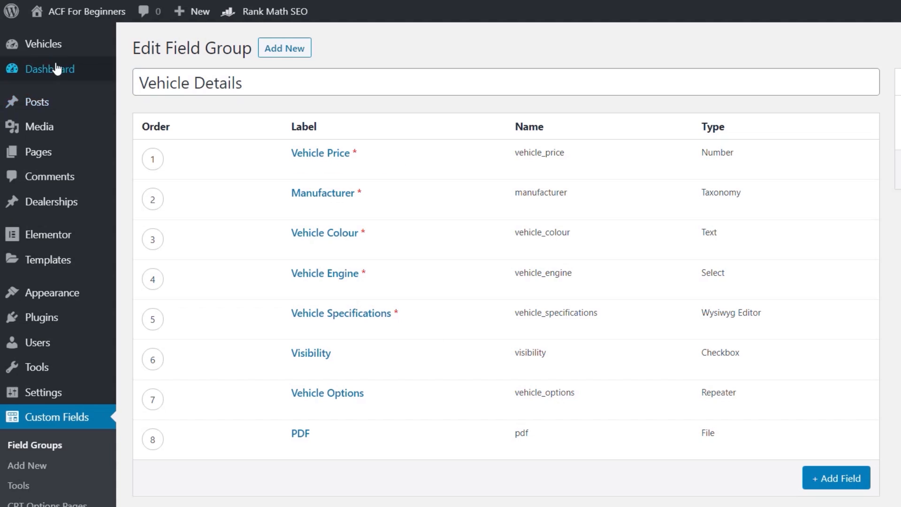
Open the Focus RS vehicle for editing and examine its Dealer relationship field and Vehicle Details fields.
click(143, 49)
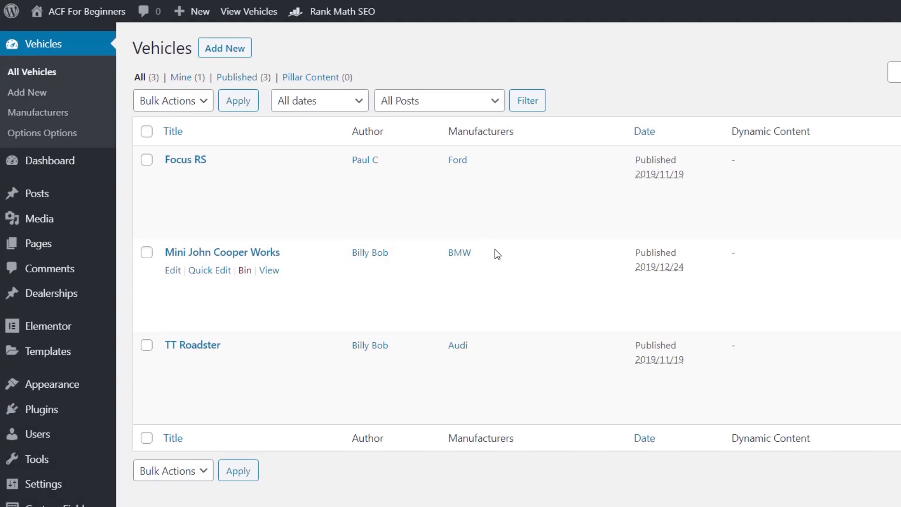
click(180, 161)
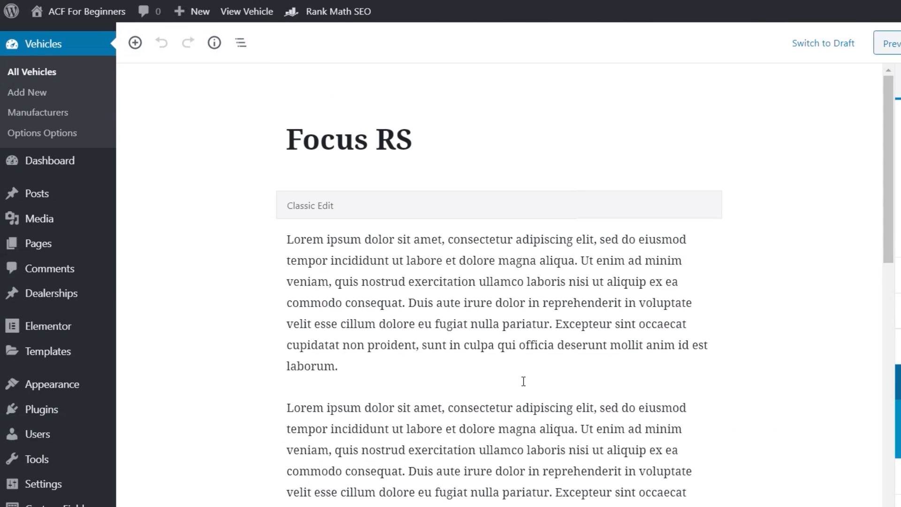
scroll(694, 359, down, 8)
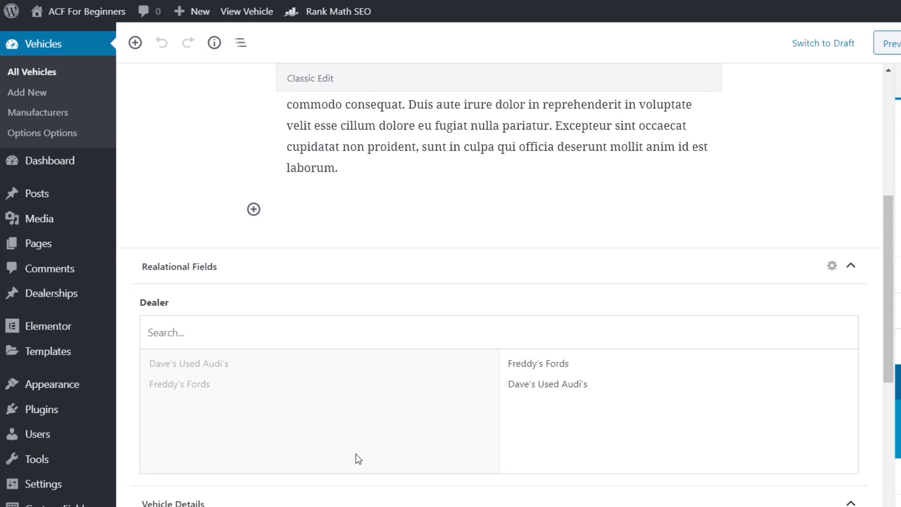
scroll(341, 425, down, 2)
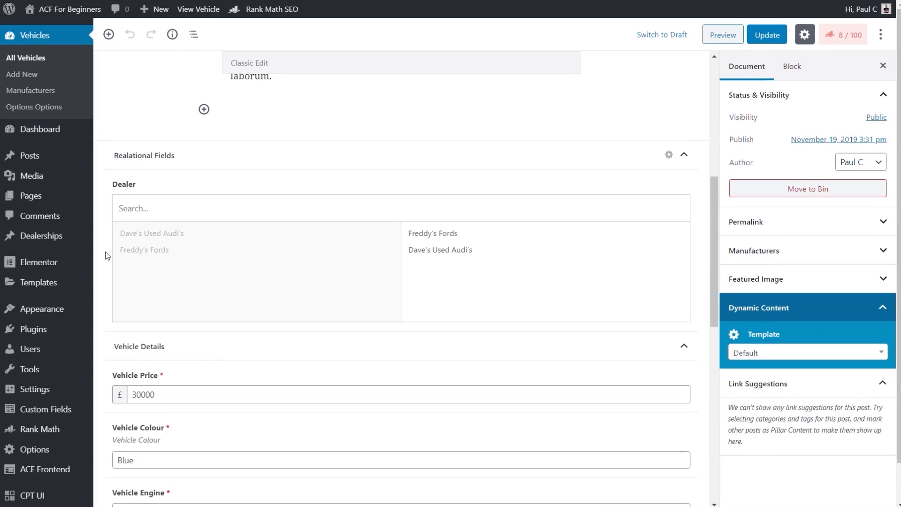
Open the Dealership Details field group to review its Location field and display rule.
mouse_move(64, 411)
click(99, 410)
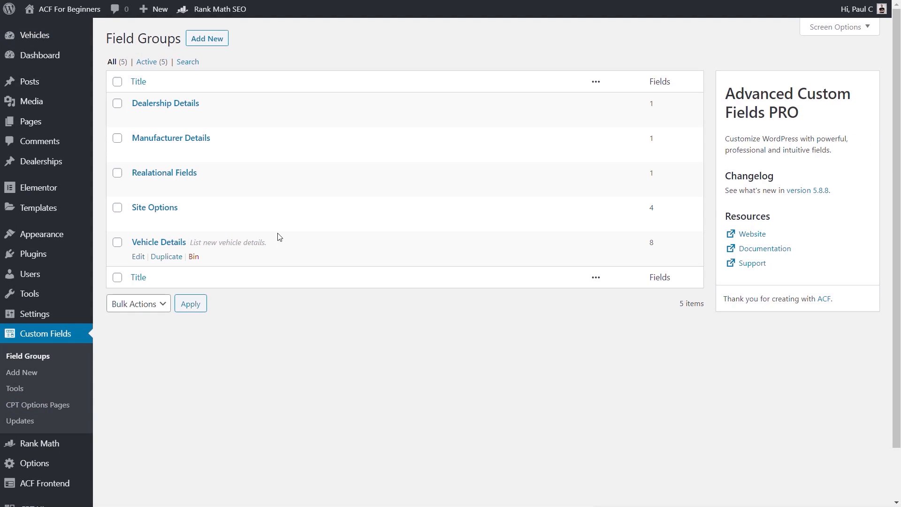
click(174, 105)
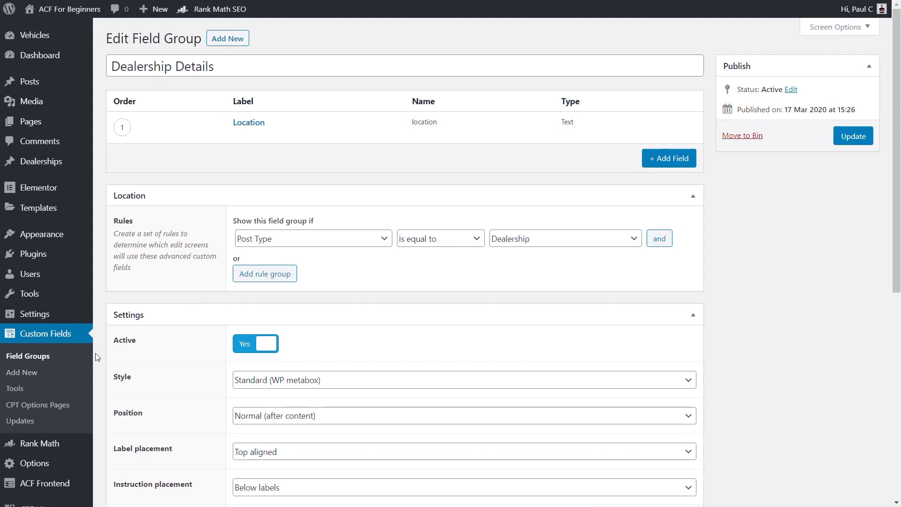
Open the Dealer field in the Realational Fields group and choose Relationship as its field type.
click(47, 358)
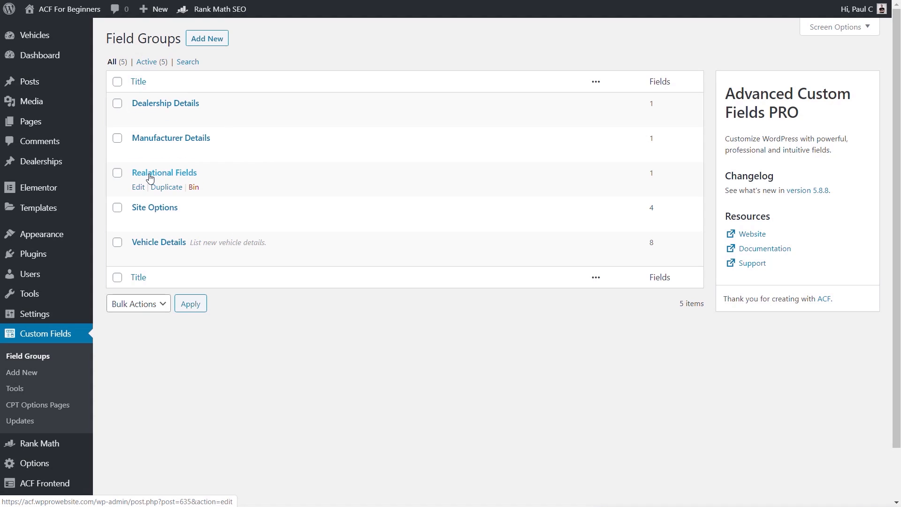
click(179, 174)
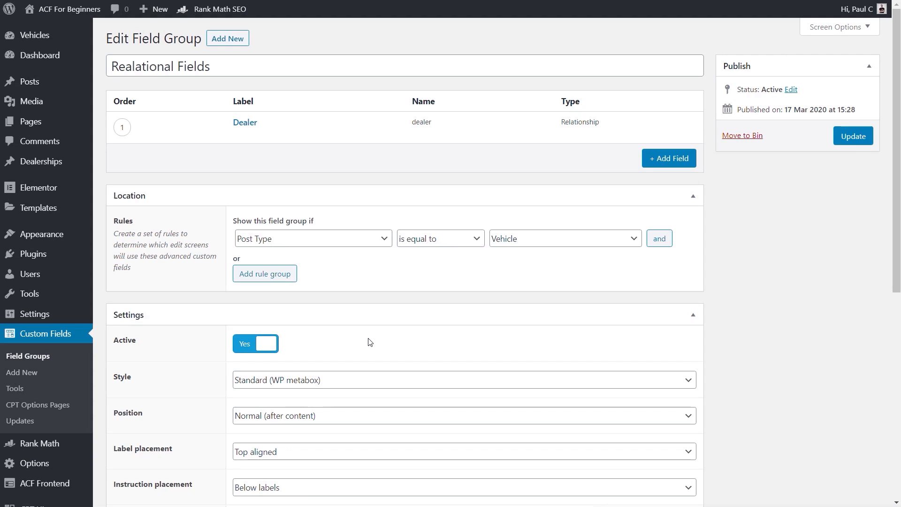
click(245, 124)
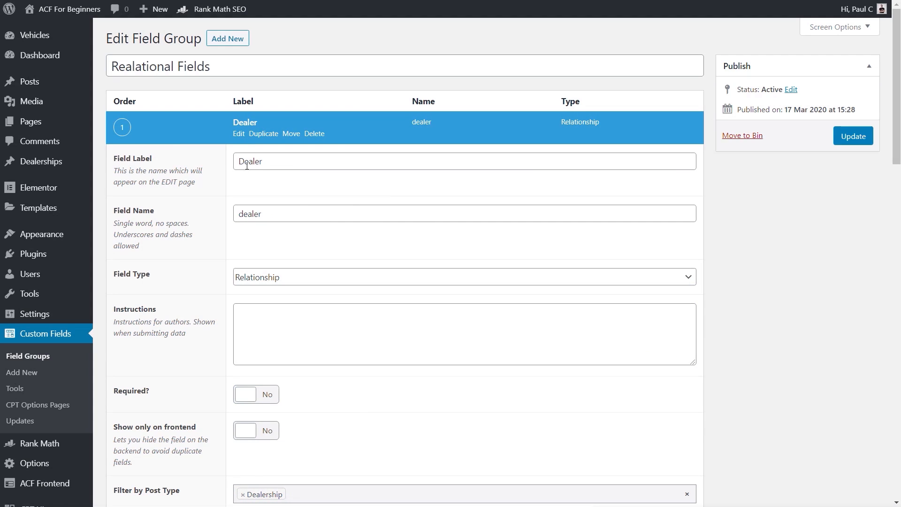
click(275, 280)
drag(693, 344, 692, 395)
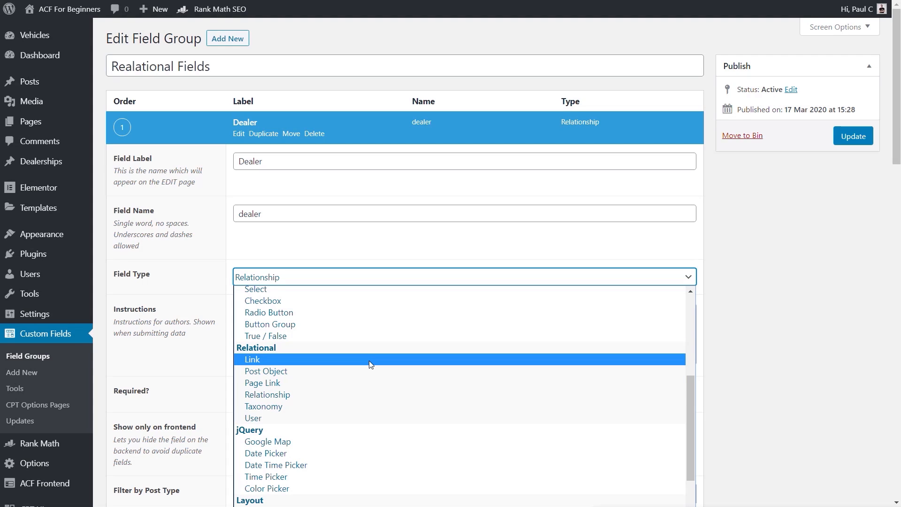
click(294, 395)
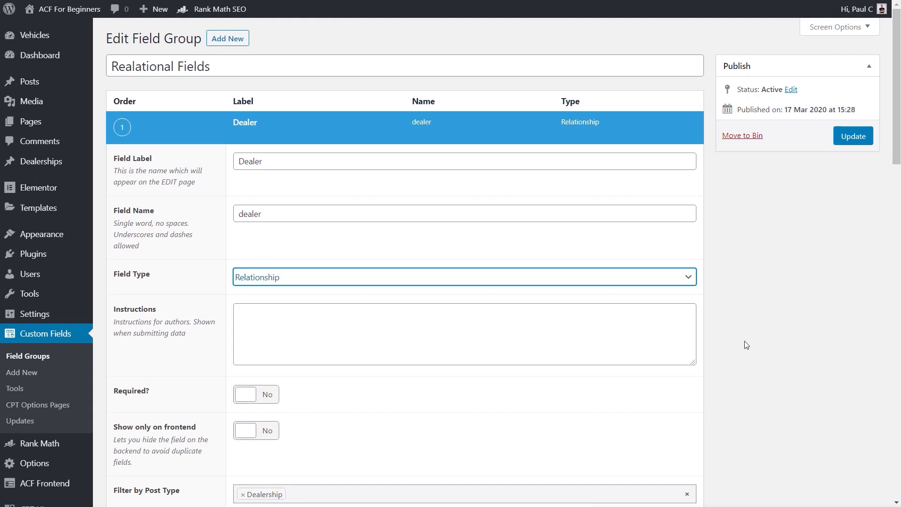
Enable the Post Type and Taxonomy filters for the Dealer field and update the field group.
scroll(757, 339, down, 3)
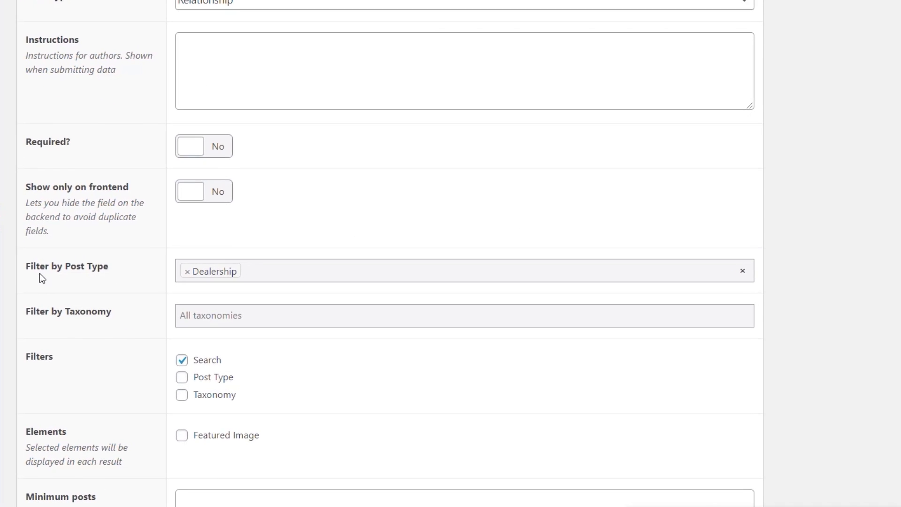
scroll(401, 219, up, 1)
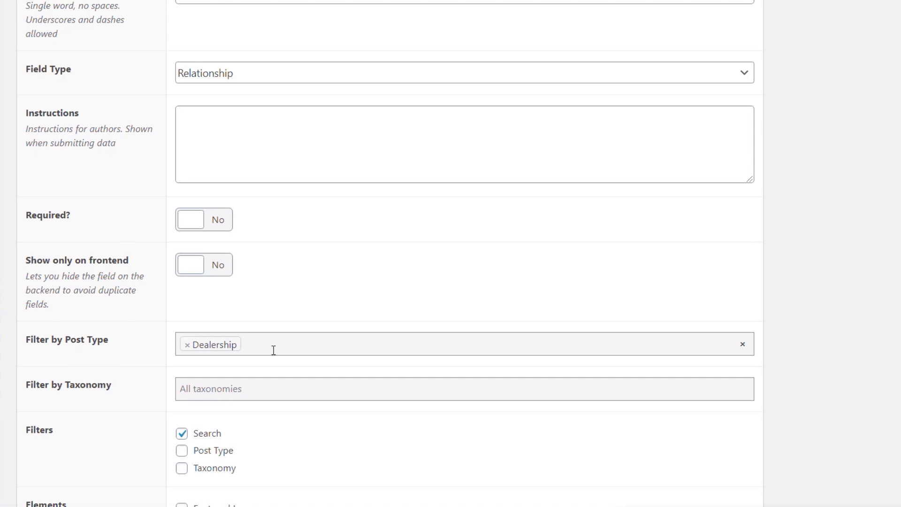
scroll(842, 301, down, 3)
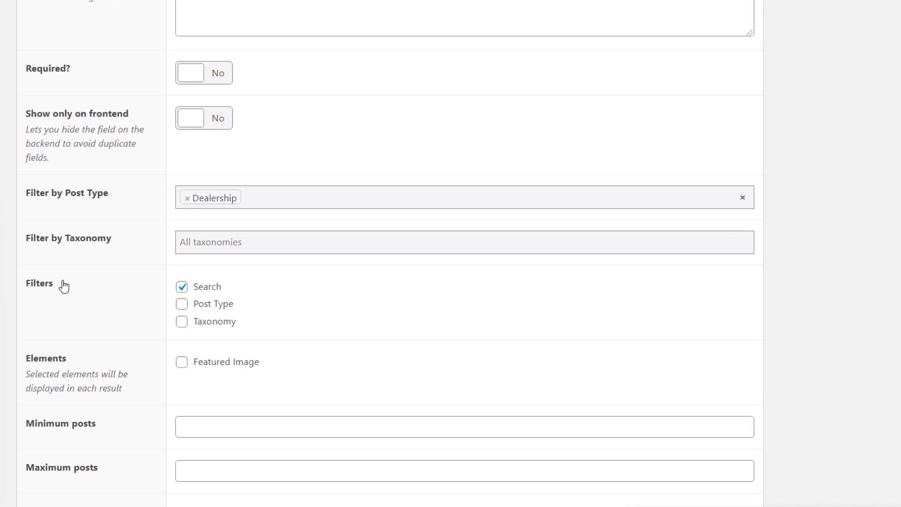
click(182, 305)
click(182, 322)
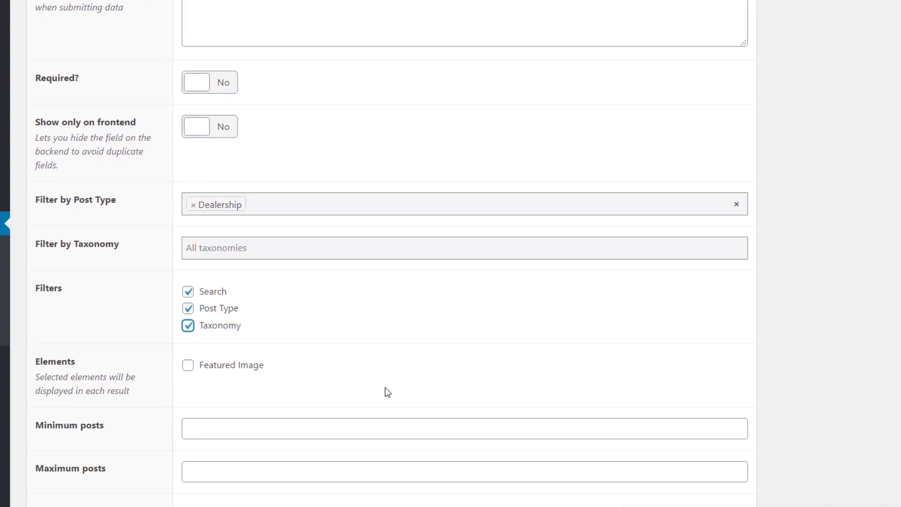
scroll(488, 399, down, 4)
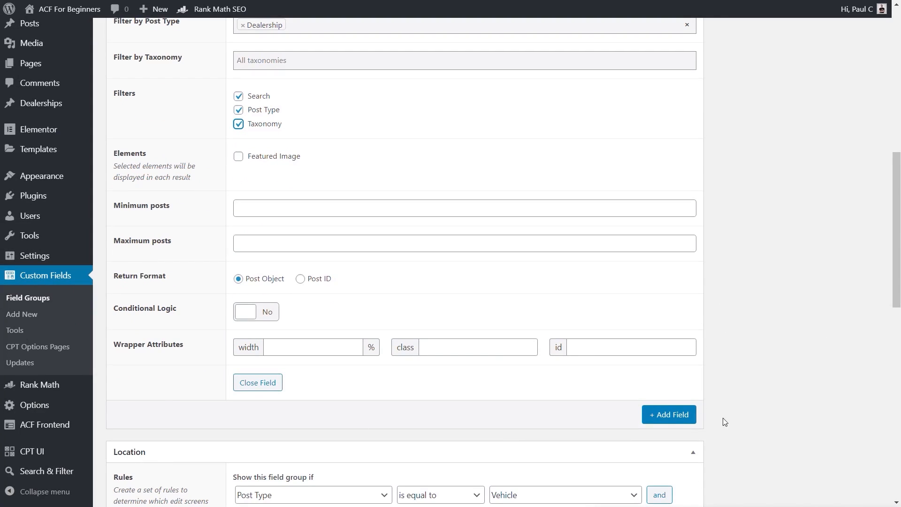
scroll(861, 237, up, 10)
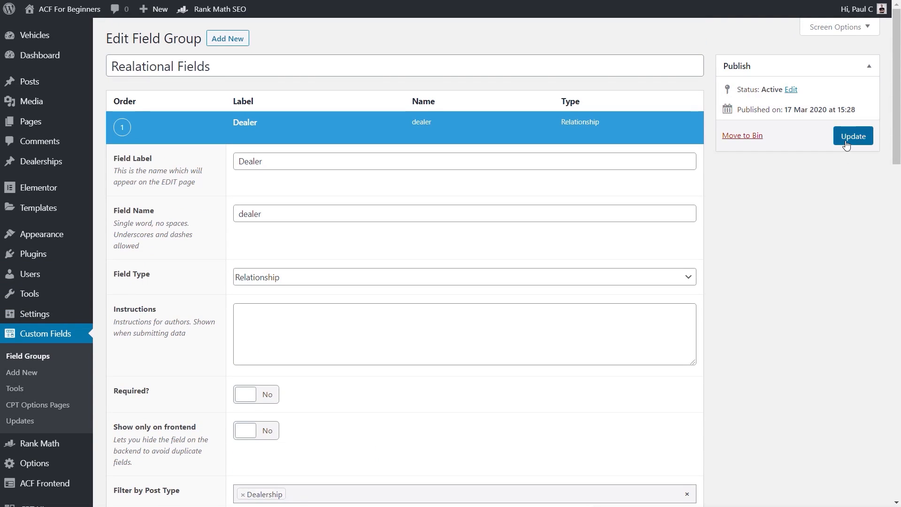
click(852, 136)
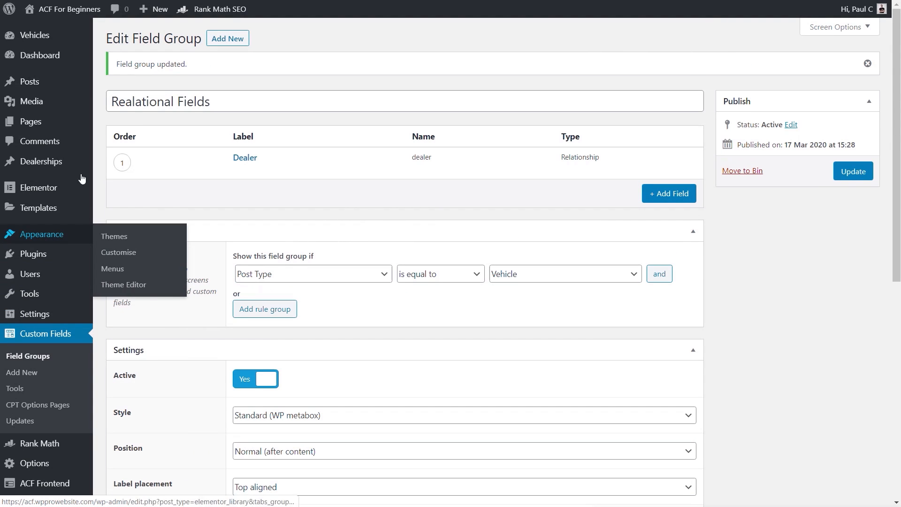
Open the Mini John Cooper Works vehicle for editing and inspect the Dealer field's search, post type and taxonomy filters.
mouse_move(29, 37)
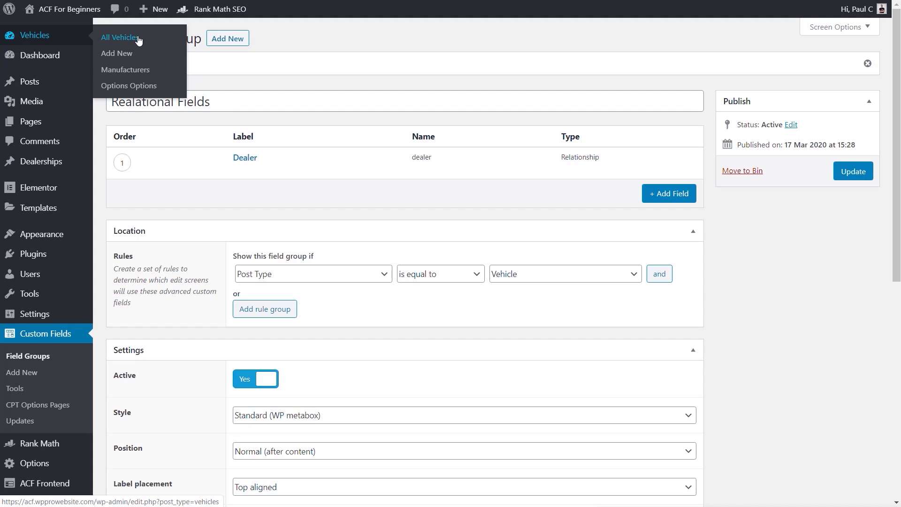
click(120, 37)
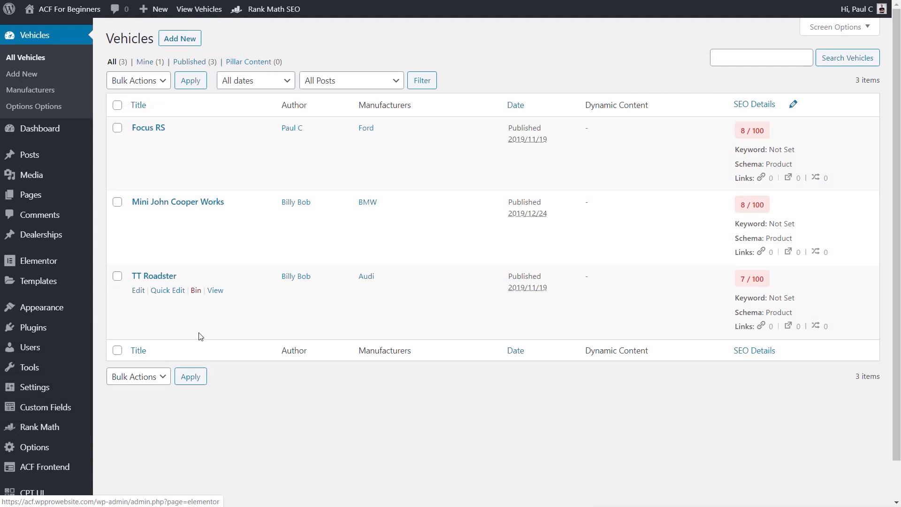
click(152, 202)
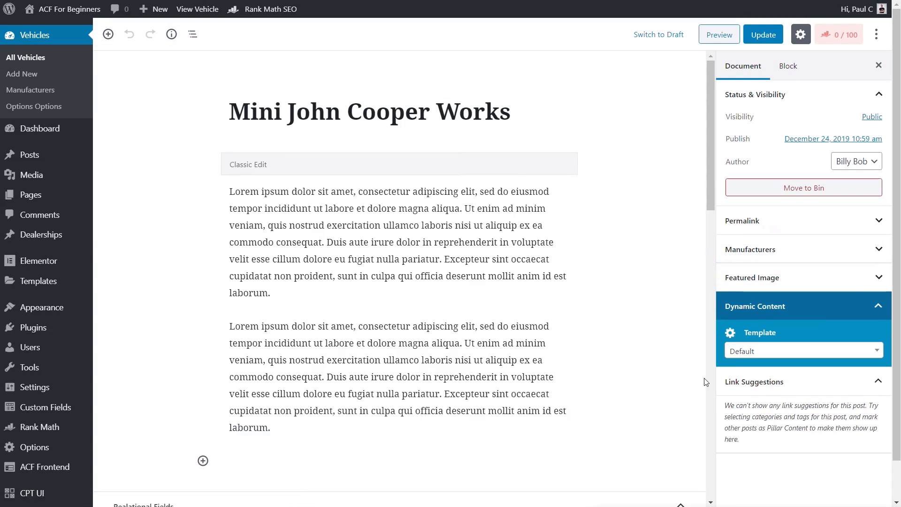
scroll(712, 409, down, 2)
scroll(711, 413, down, 6)
click(65, 136)
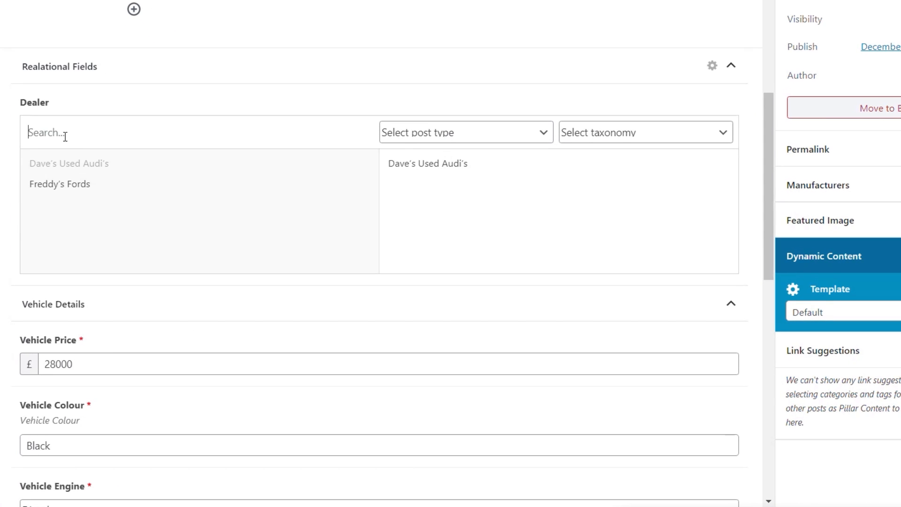
click(488, 140)
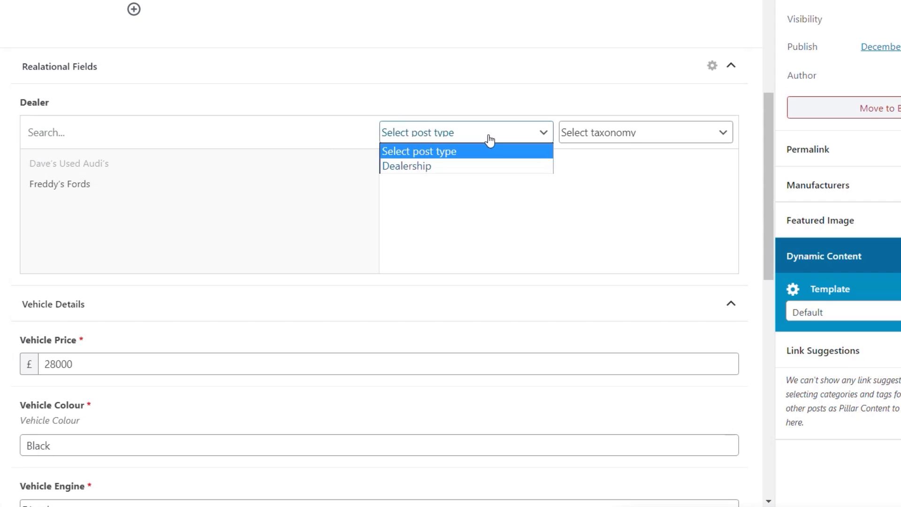
click(591, 140)
click(590, 140)
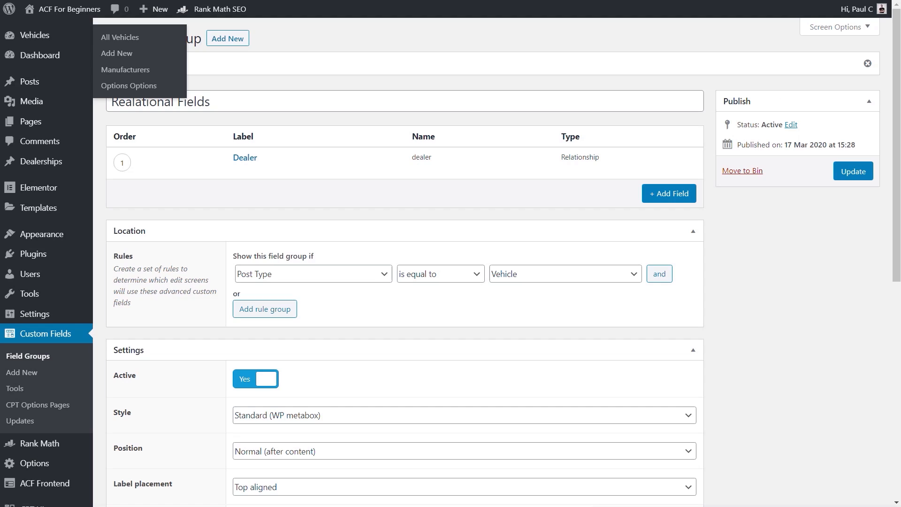
Disable the Taxonomy and Post Type filters for the Dealer field in the Realational Fields group.
scroll(673, 377, down, 8)
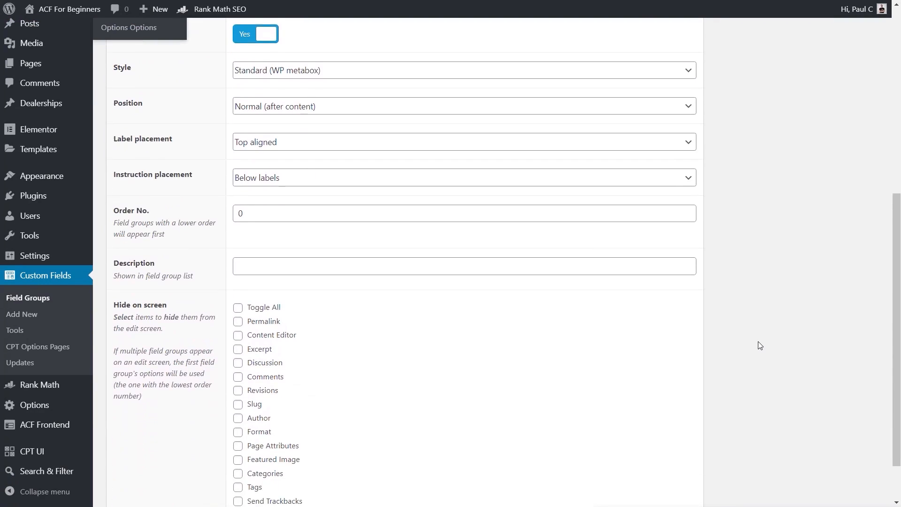
scroll(759, 342, up, 6)
click(245, 99)
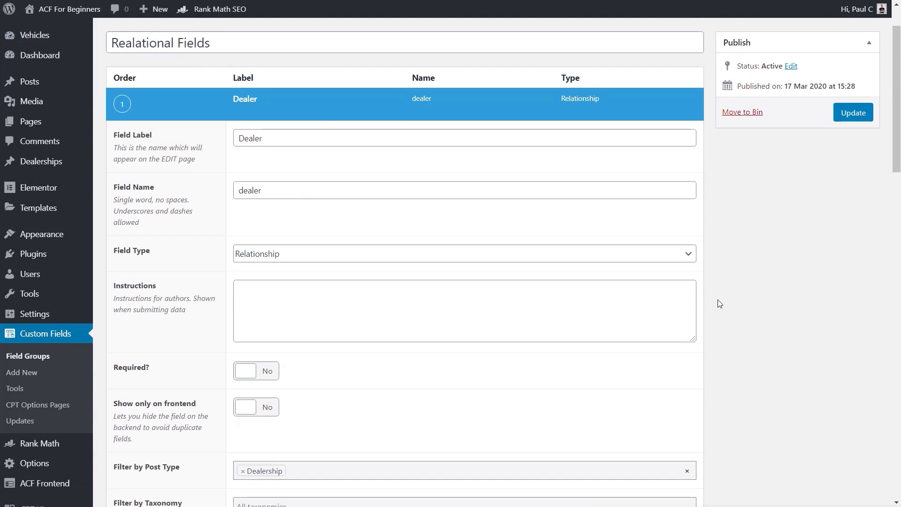
scroll(745, 350, down, 7)
click(267, 276)
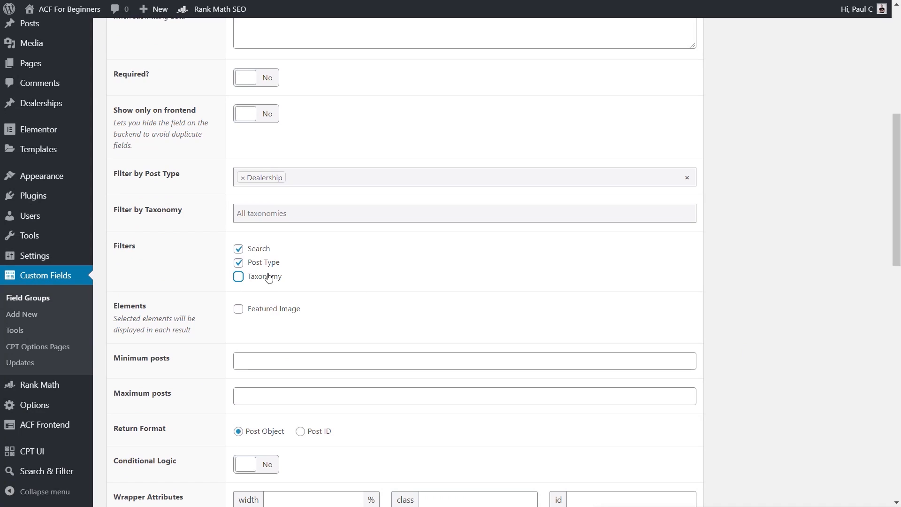
click(263, 264)
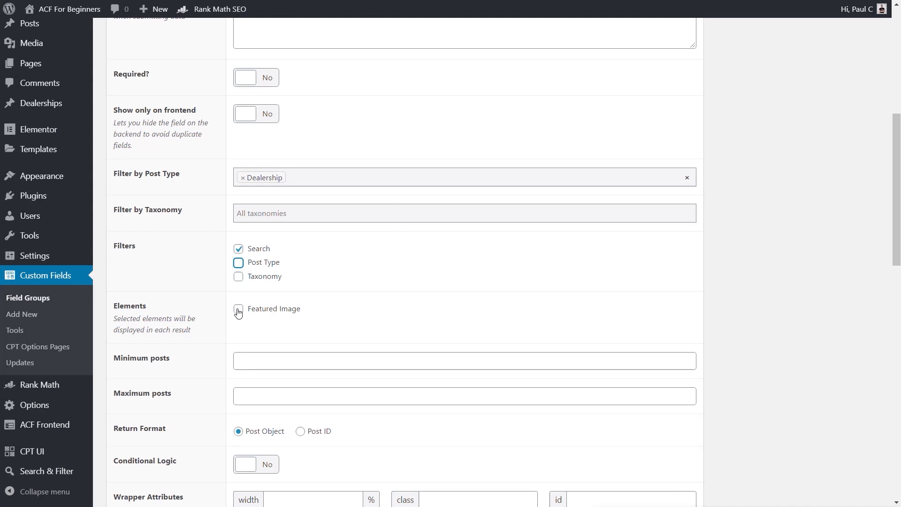
Enable the Featured Image element for the Dealer field, update the field group, and check the Dealer field on the Mini John Cooper Works vehicle.
click(239, 309)
scroll(725, 311, down, 1)
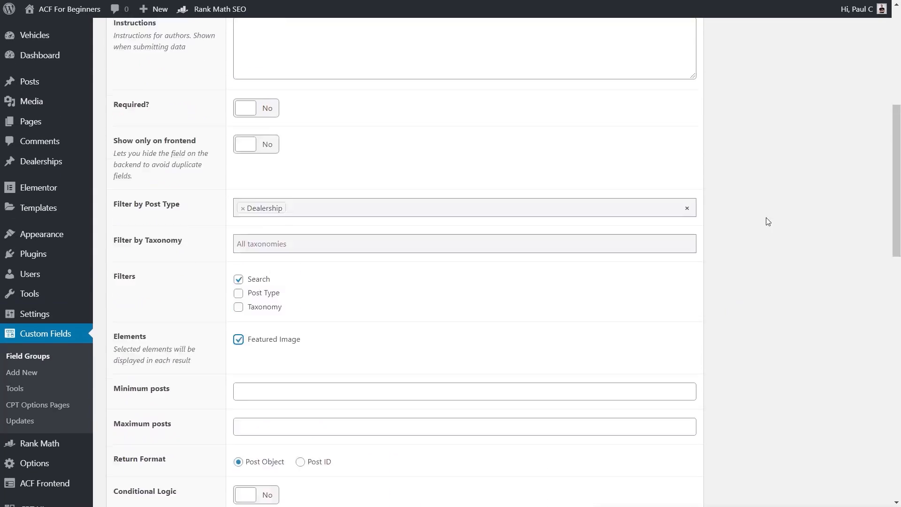
click(852, 171)
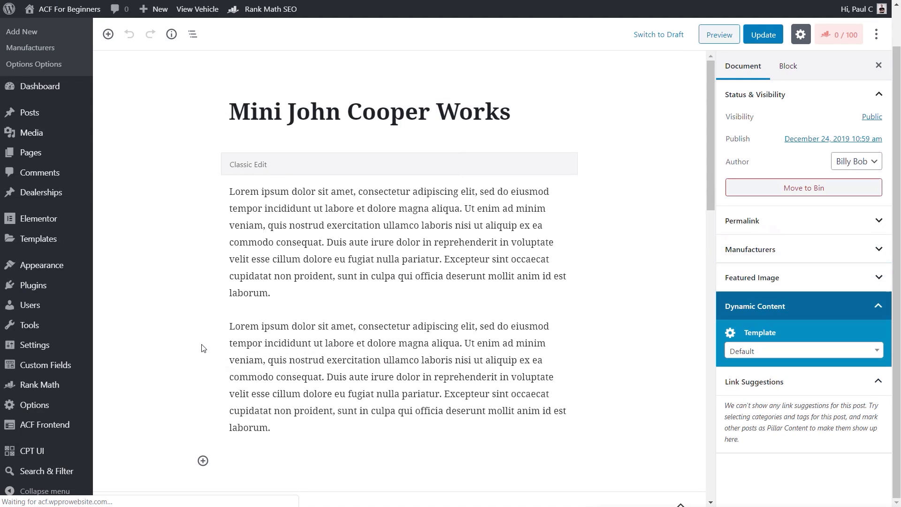
scroll(674, 382, down, 7)
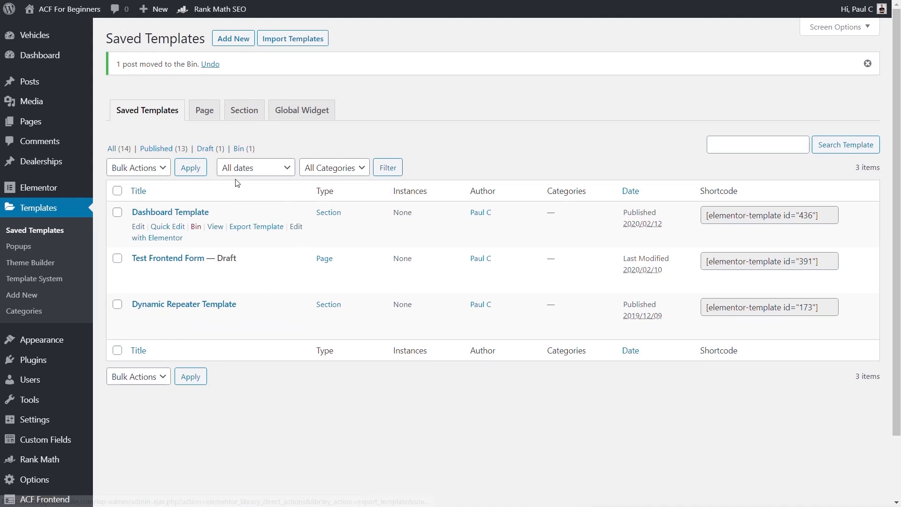
Create a Section template named Dealership from the saved section templates and dismiss the block library.
click(239, 112)
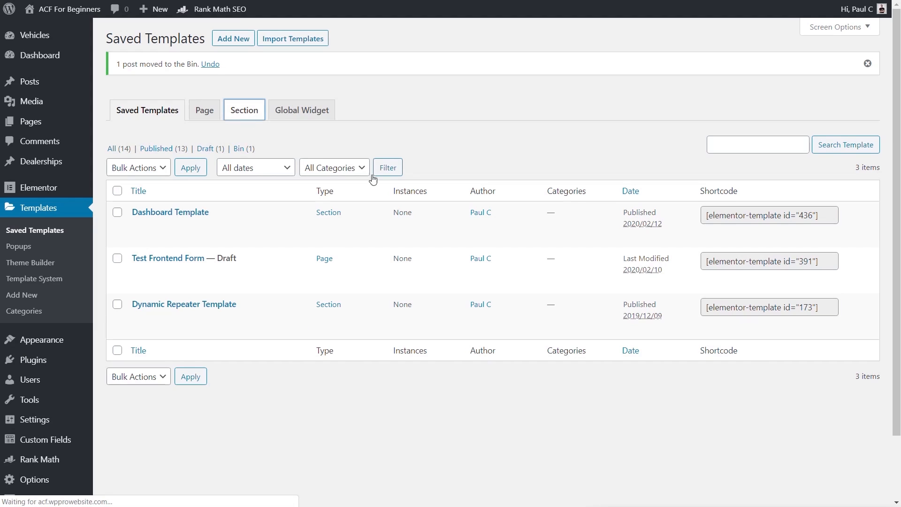
click(233, 38)
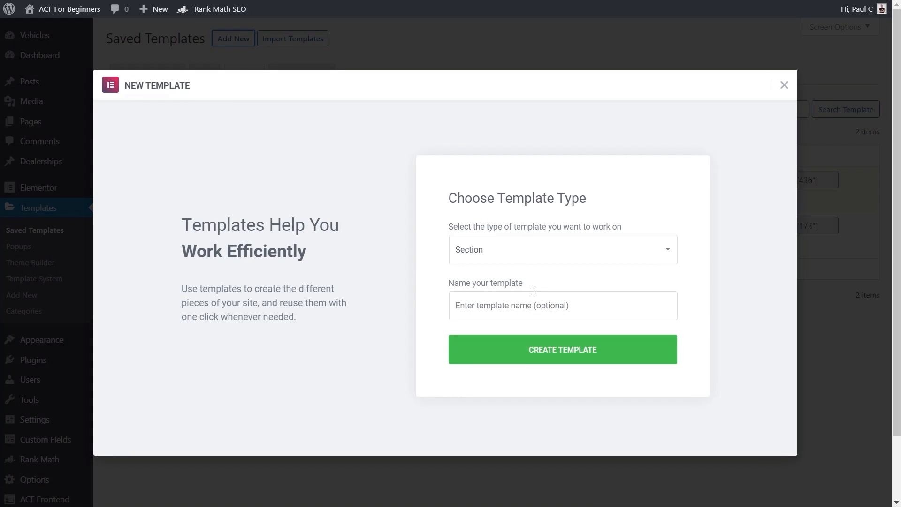
click(533, 301)
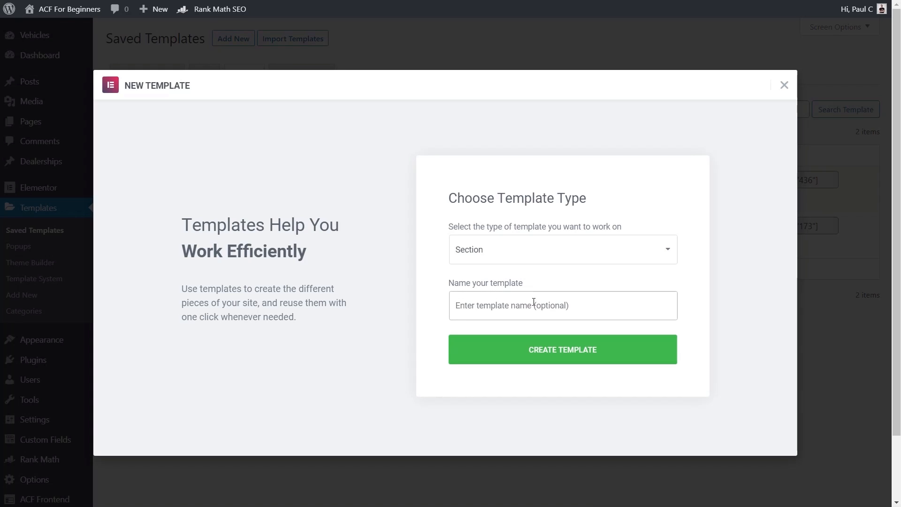
text(Dealership)
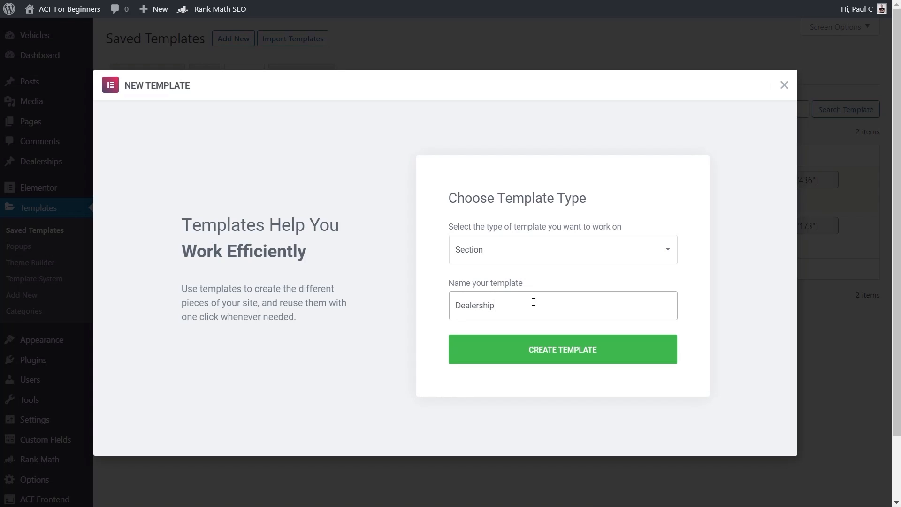
click(552, 360)
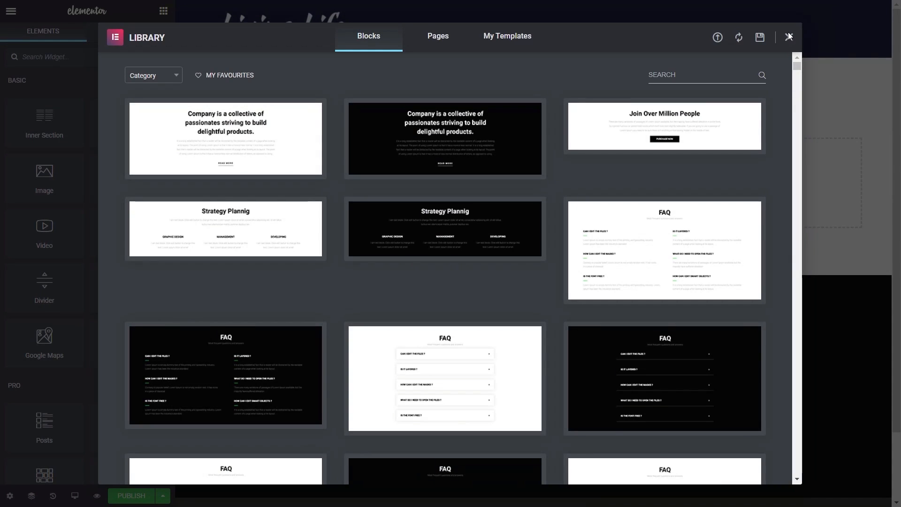
click(788, 36)
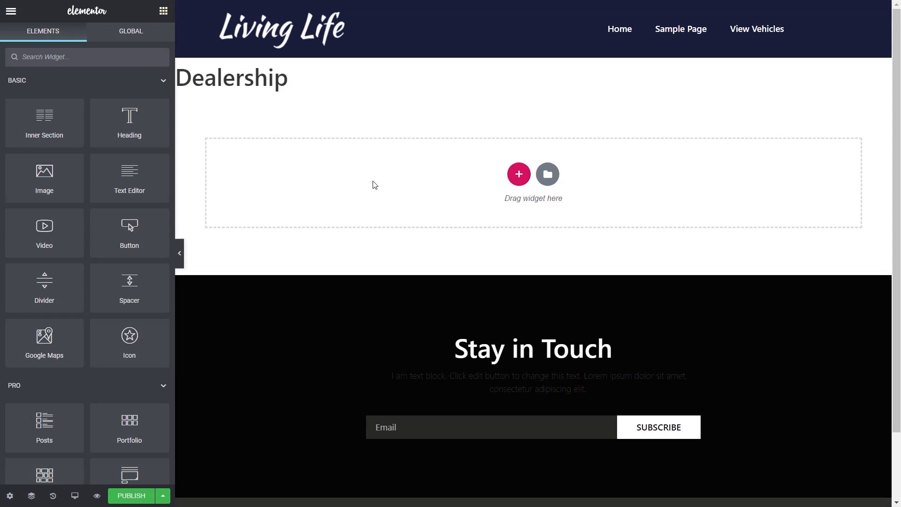
Add an Inner Section to the empty Dealership template and insert a third column into it.
drag(65, 123, 311, 196)
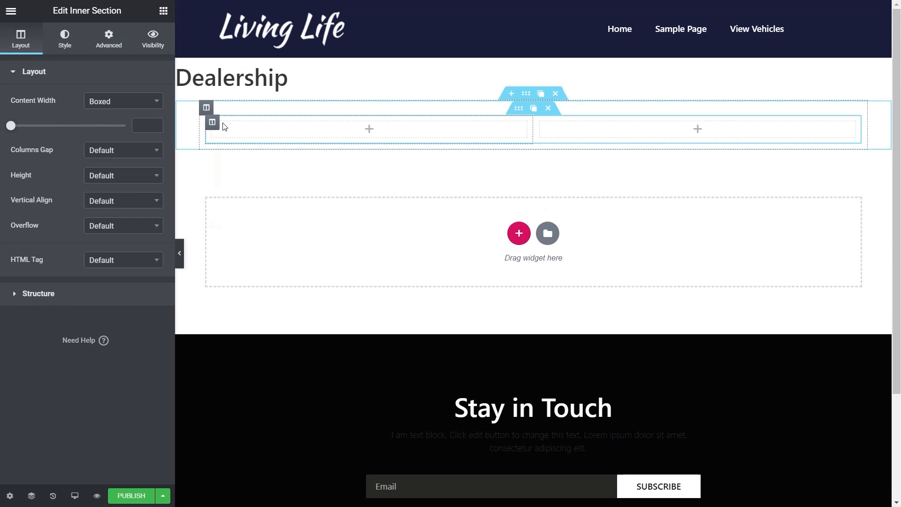
right_click(213, 124)
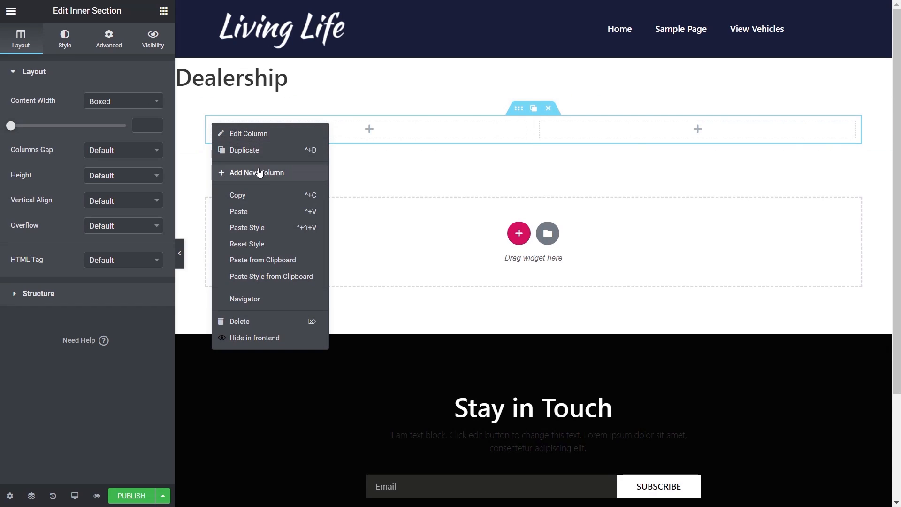
click(257, 173)
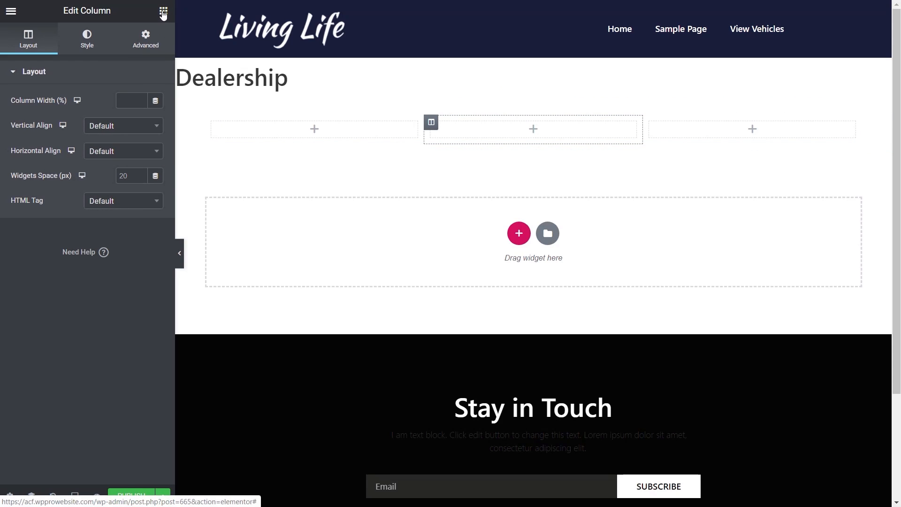
Place an Image widget in the first column and set its source to the Featured Image dynamic tag.
click(163, 11)
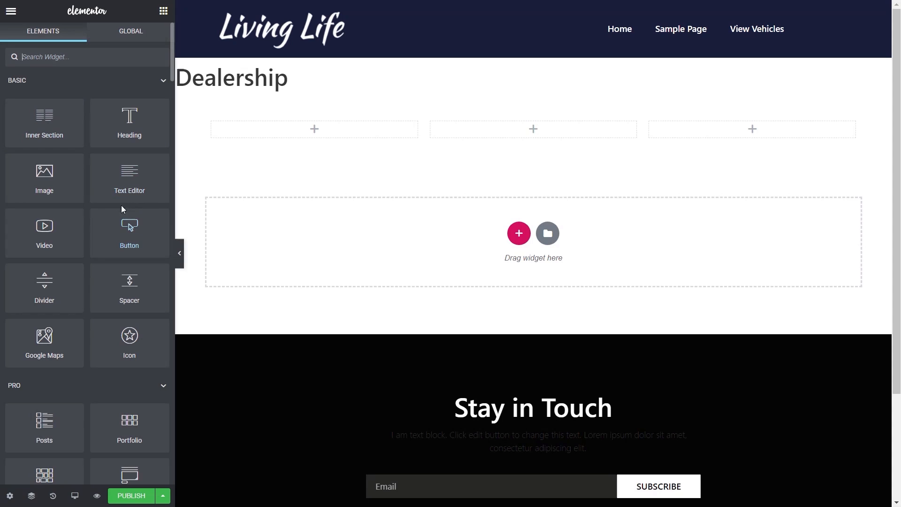
drag(40, 177, 291, 128)
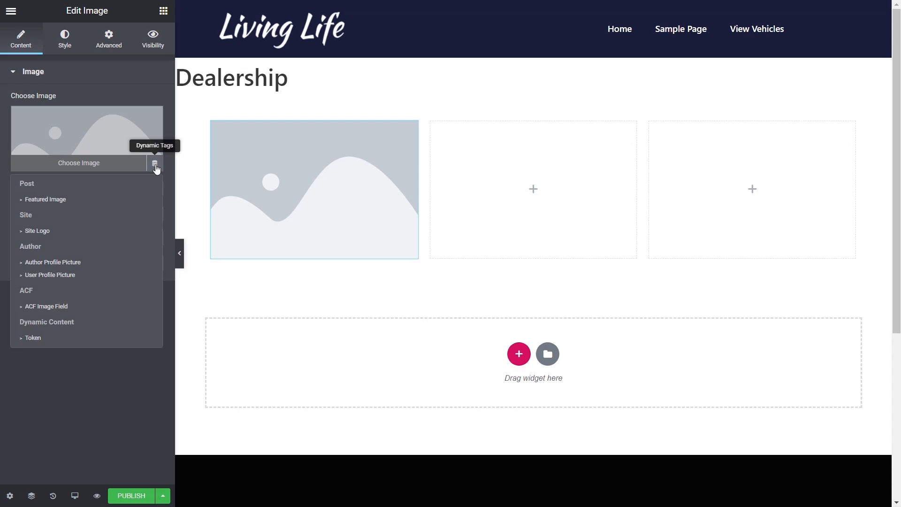
click(64, 202)
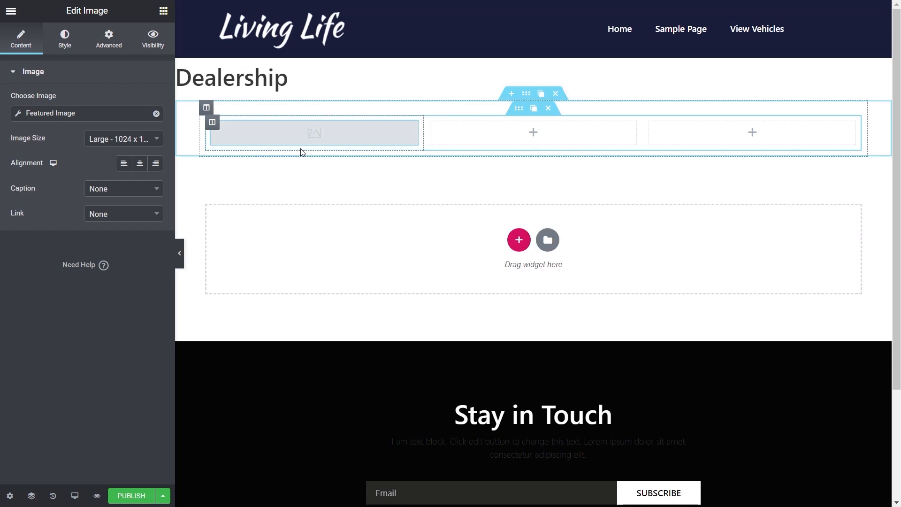
Set the template to preview dynamic content as the single Dealership Dave's Used Audi's and apply the preview.
click(10, 496)
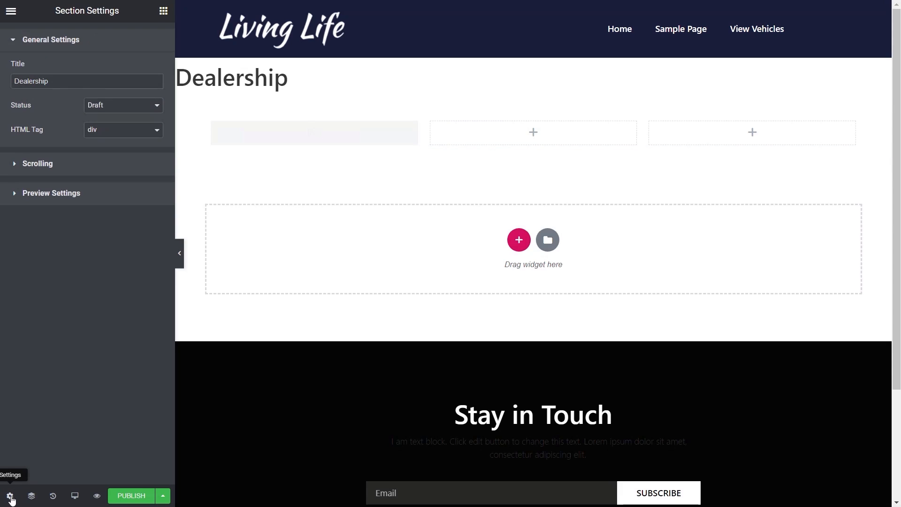
click(48, 195)
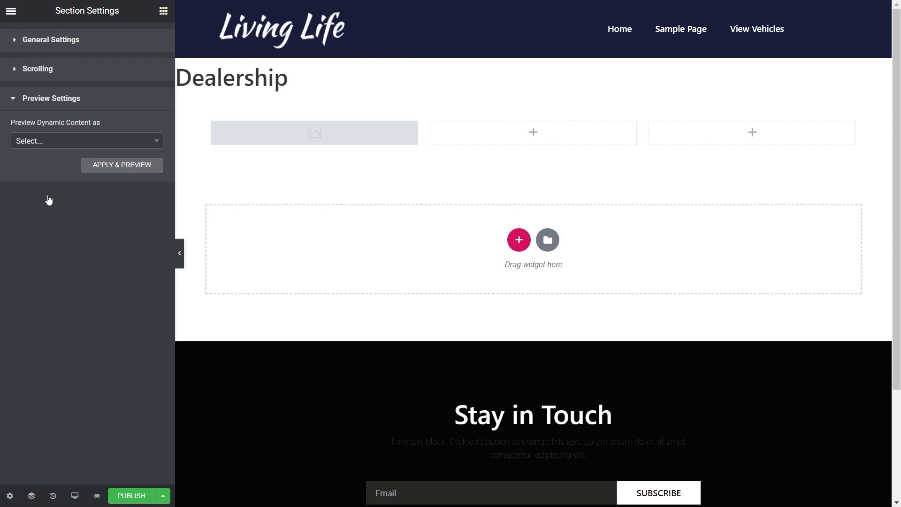
click(35, 145)
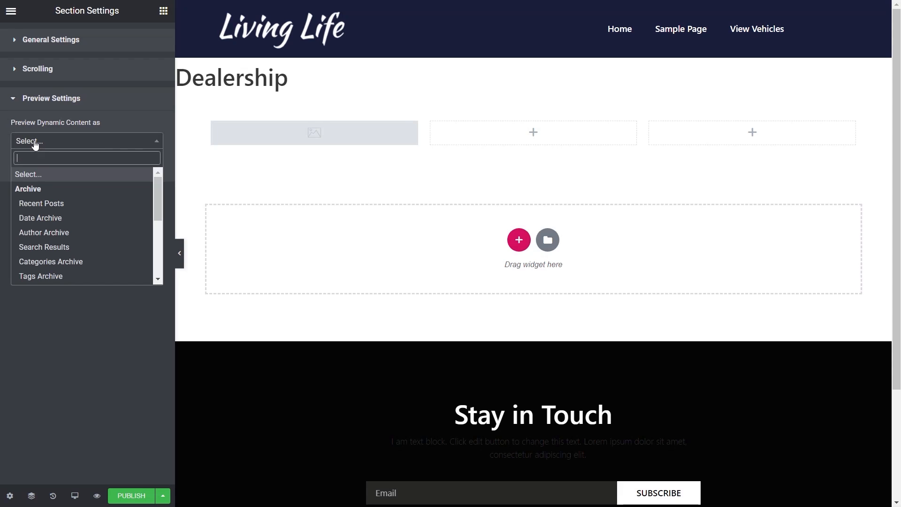
drag(158, 199, 169, 258)
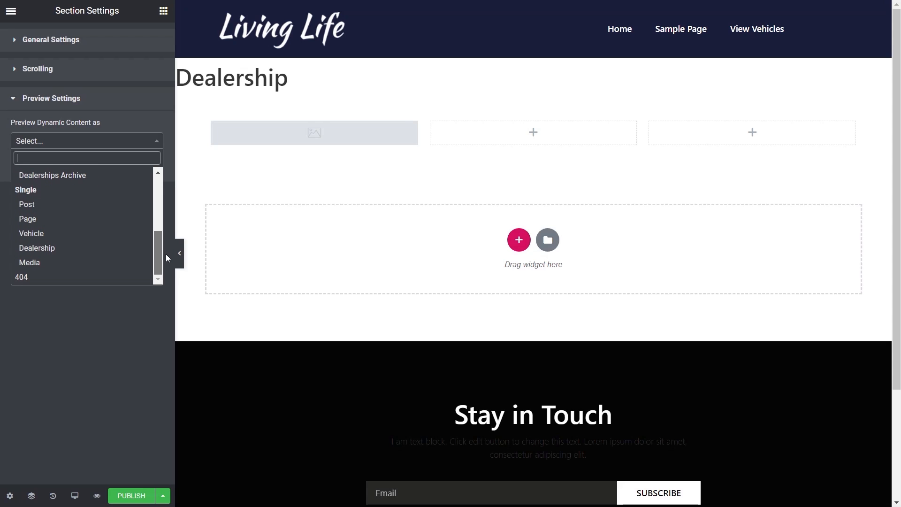
click(81, 252)
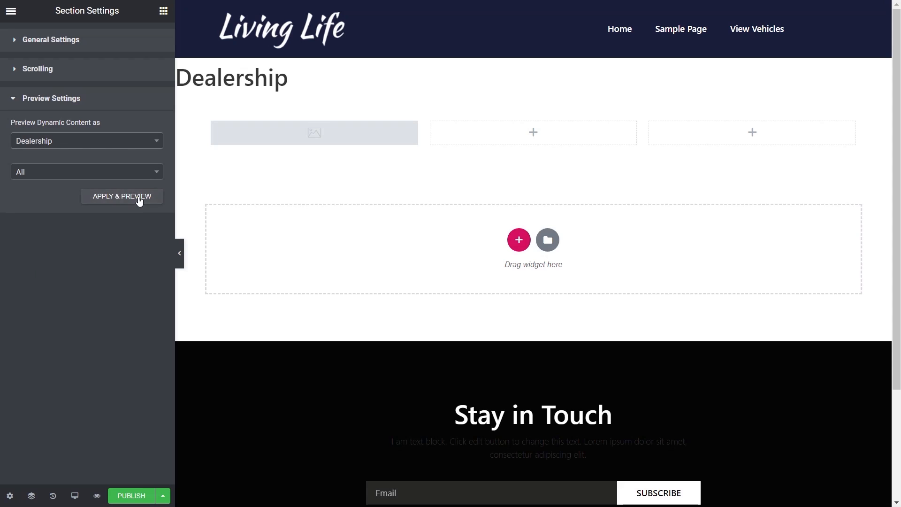
click(74, 177)
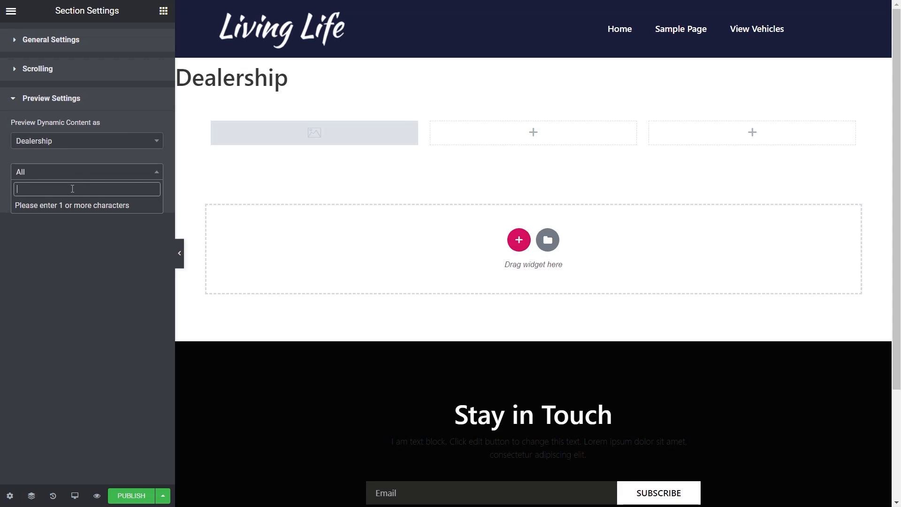
text(dave)
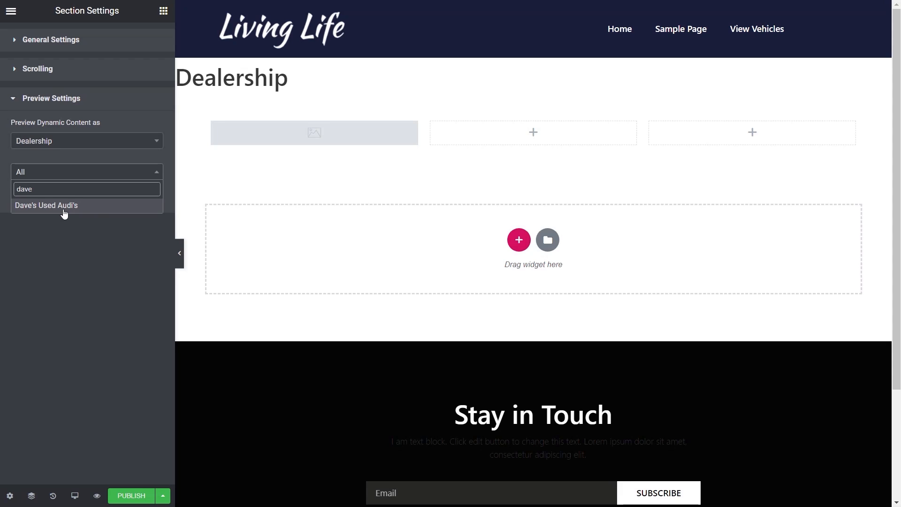
click(64, 211)
click(107, 202)
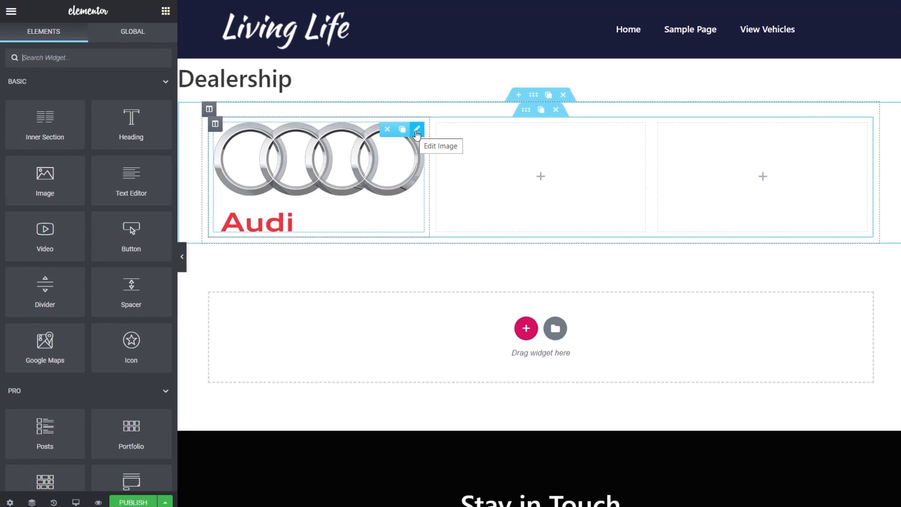
Set the image size of the featured image in the first column to Medium - 300 x 300.
click(416, 133)
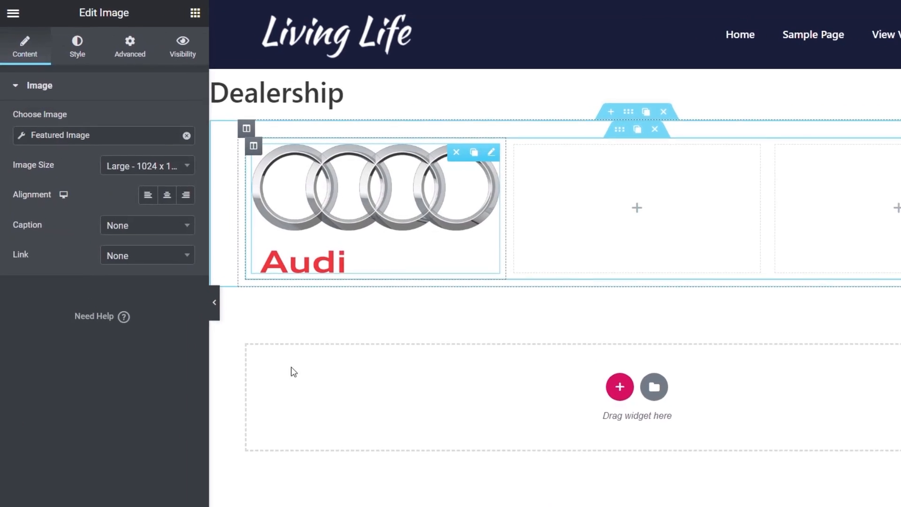
click(153, 175)
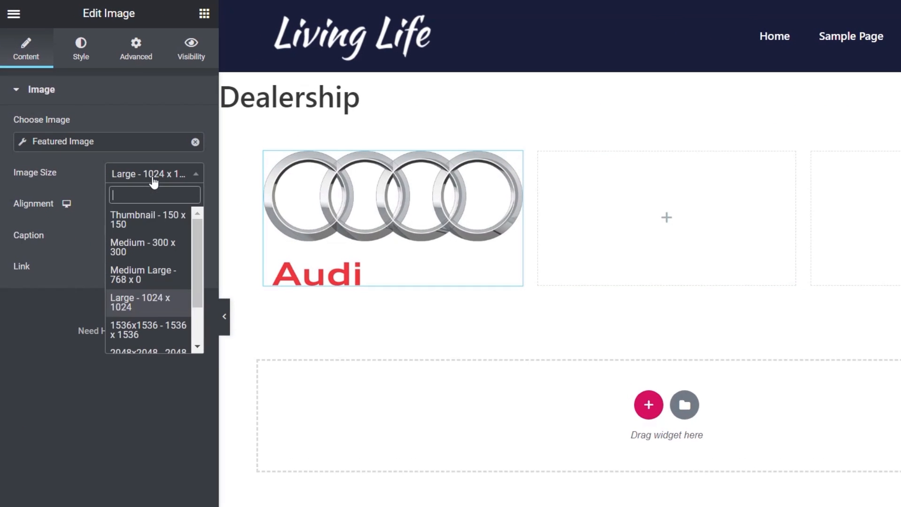
click(155, 246)
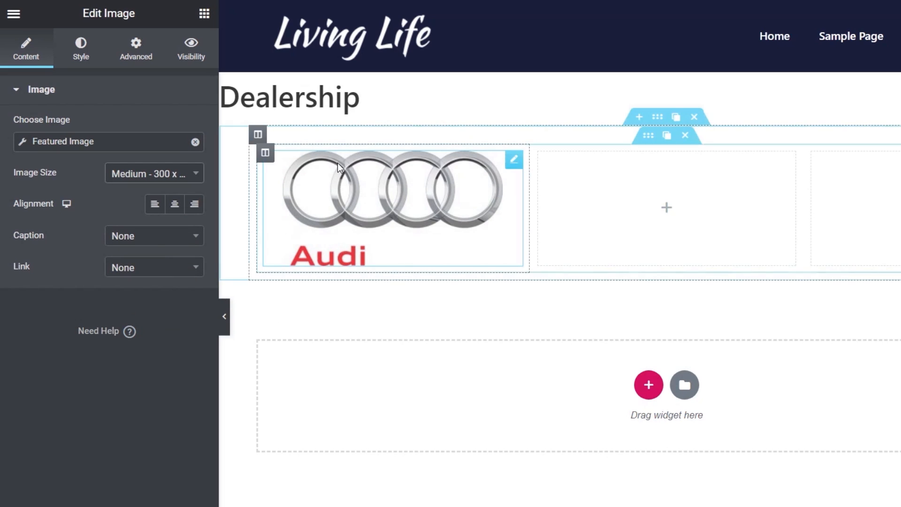
Set the width of the column containing the logo image to 20%.
click(266, 152)
click(165, 126)
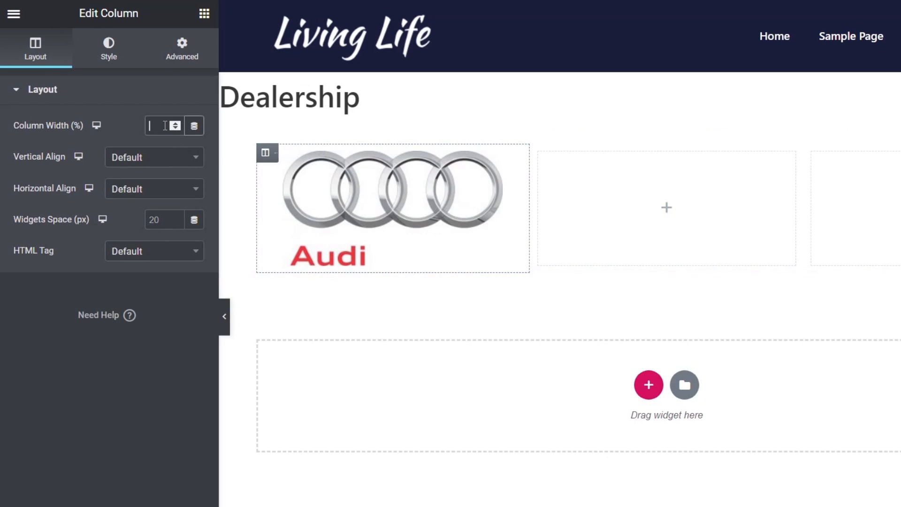
text(20)
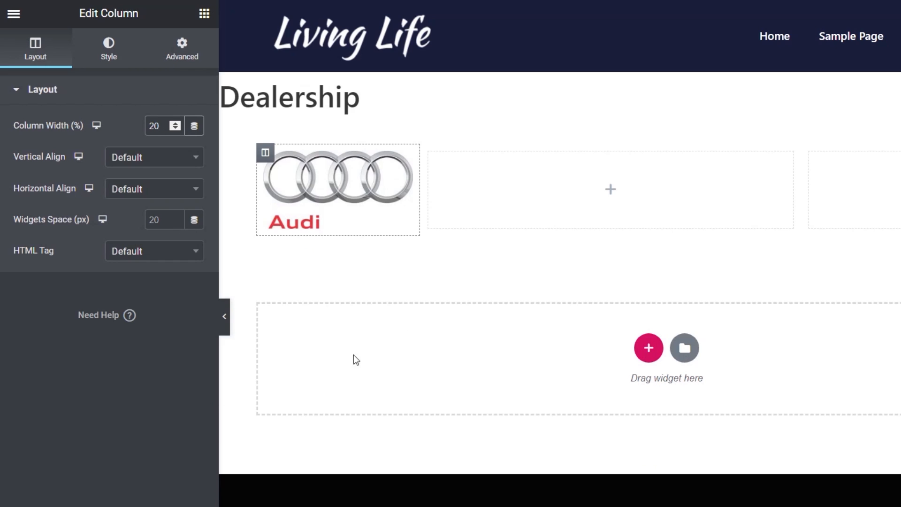
Place a Heading widget in the middle column and set its title to the Post Title dynamic tag.
click(205, 15)
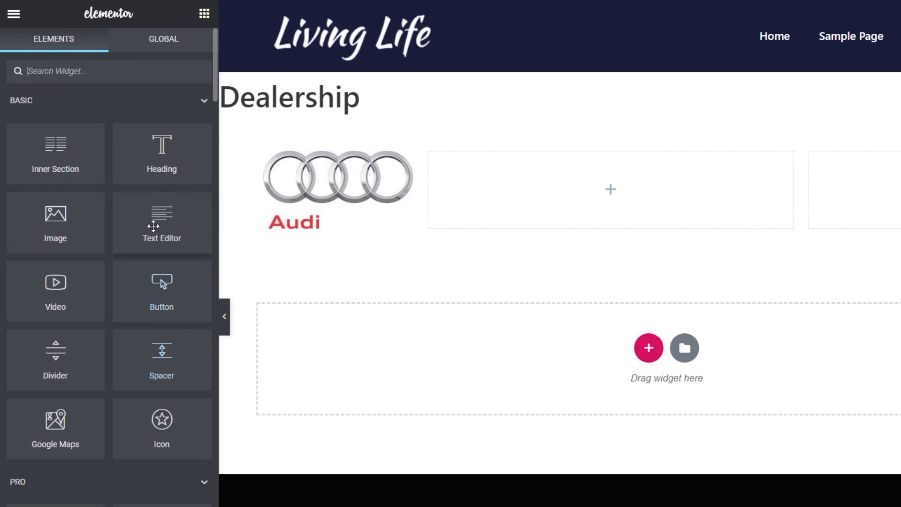
drag(160, 146, 475, 179)
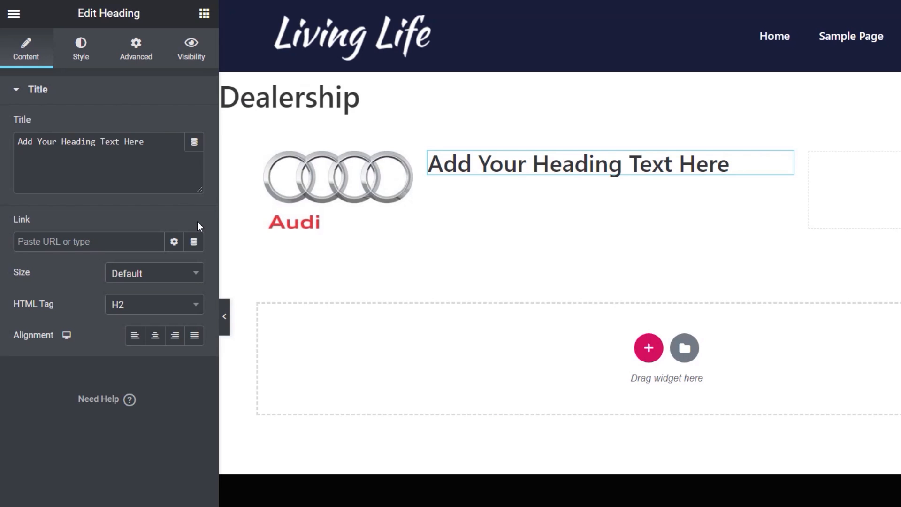
click(194, 147)
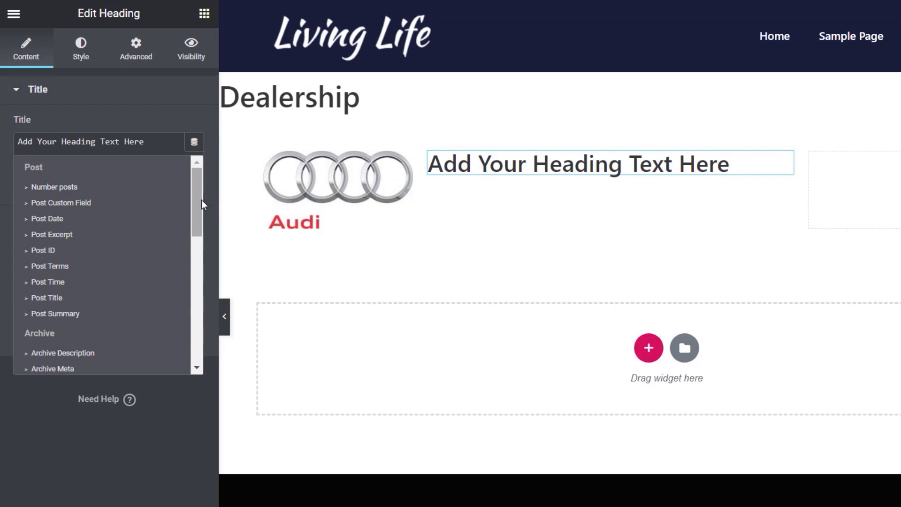
click(79, 299)
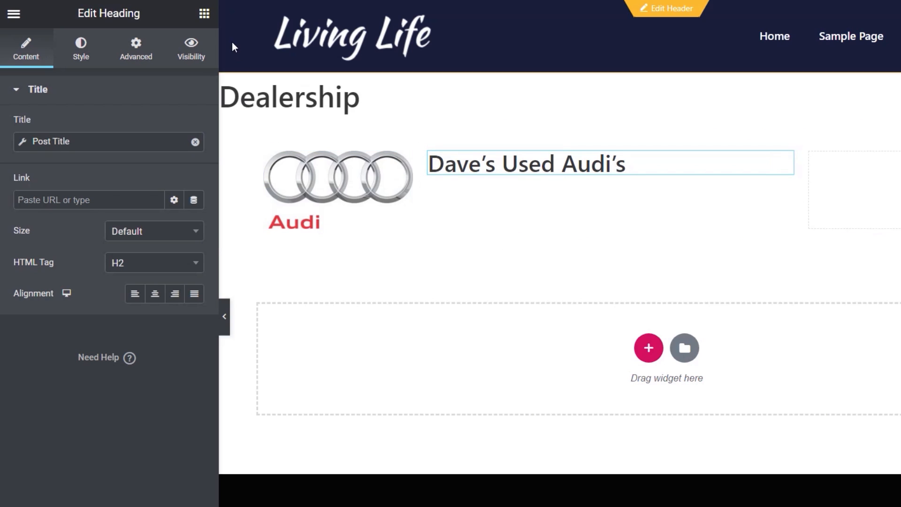
Add a Text Editor widget below the heading in the middle column and open its list of dynamic tags.
click(205, 16)
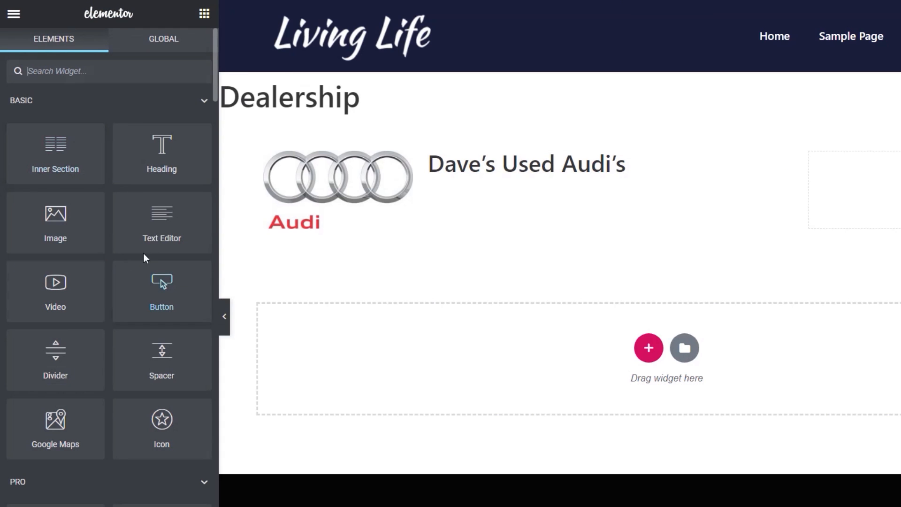
drag(151, 225, 473, 174)
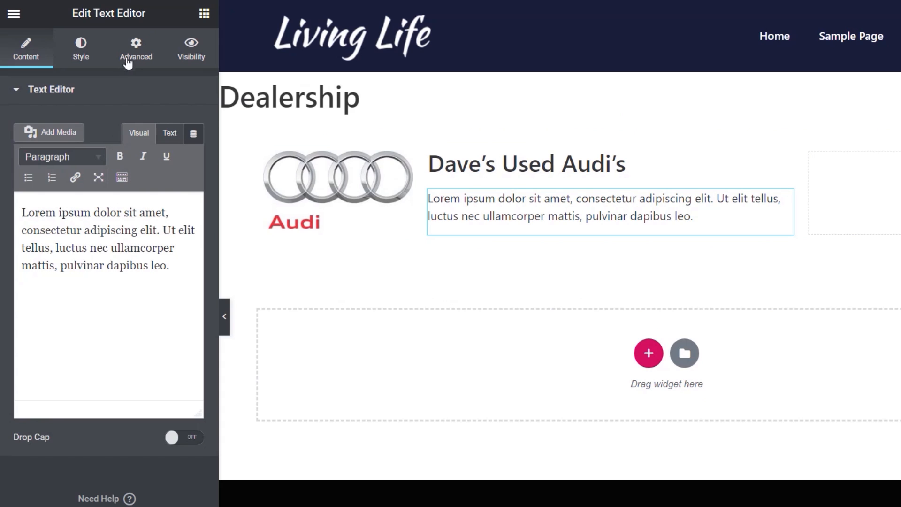
click(195, 135)
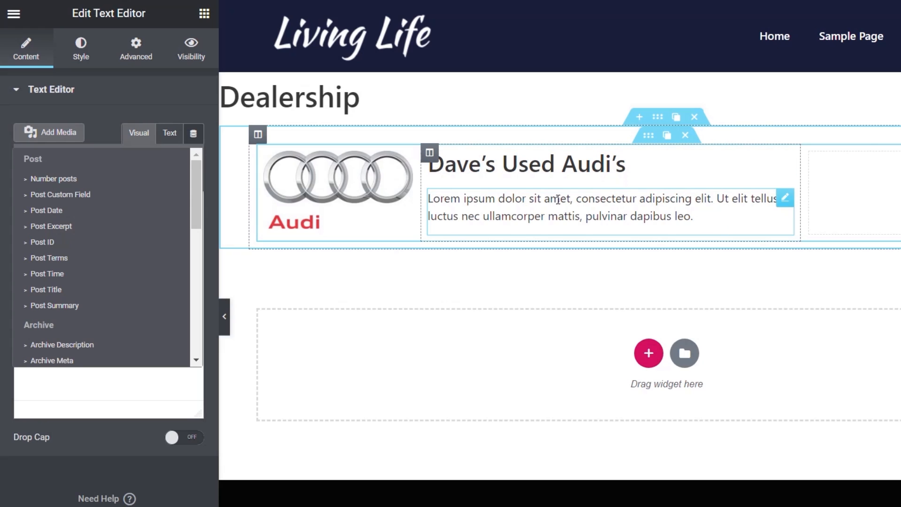
Place a Google Maps widget in the third column with its zoom set to 14 and its height to 200.
click(204, 14)
drag(47, 357, 736, 163)
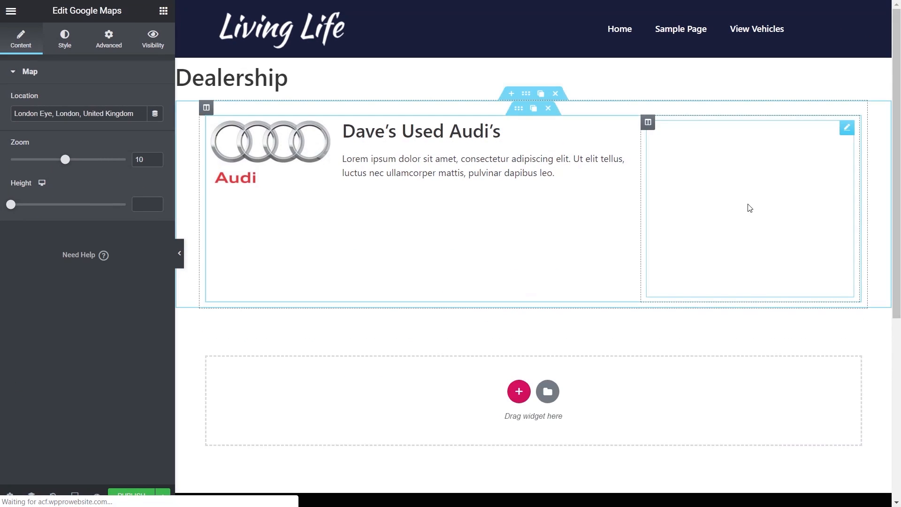
drag(65, 160, 91, 164)
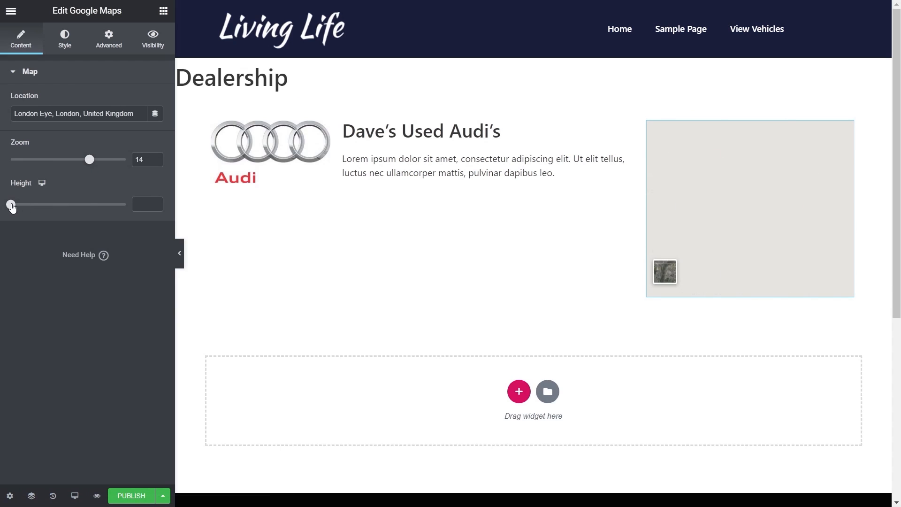
click(138, 204)
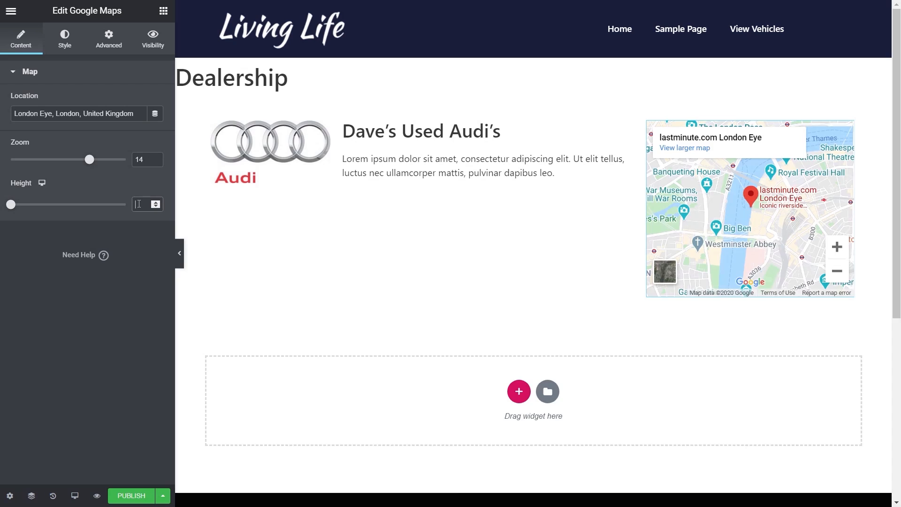
text(200)
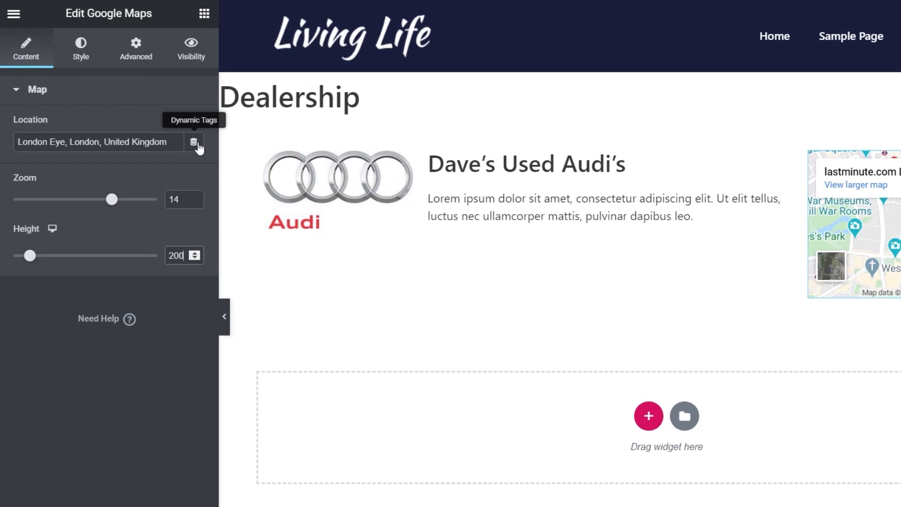
Set the map's location to the ACF Field dynamic tag with the Dealership Details key Location.
click(197, 146)
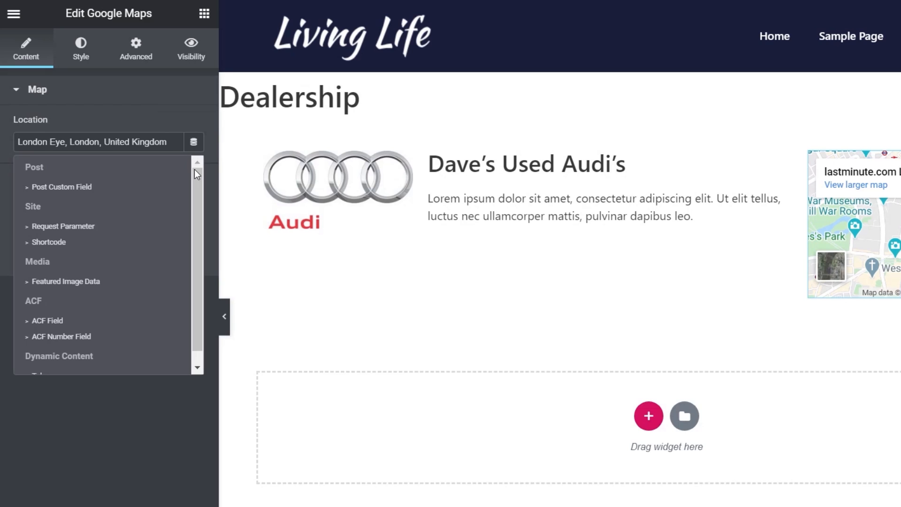
scroll(196, 191, down, 2)
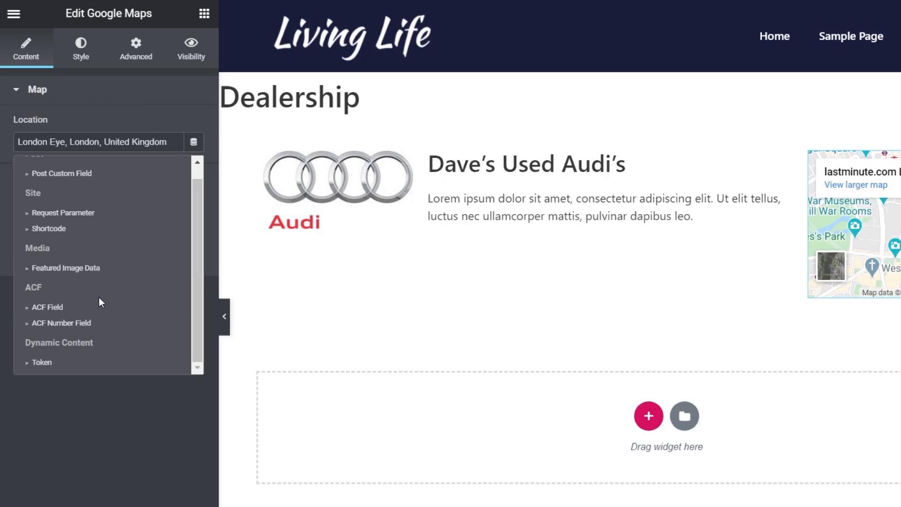
click(70, 308)
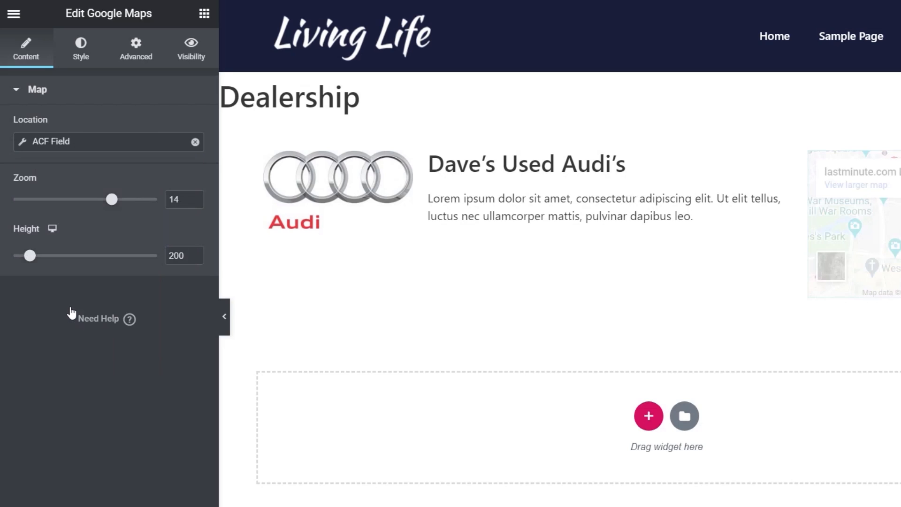
click(22, 143)
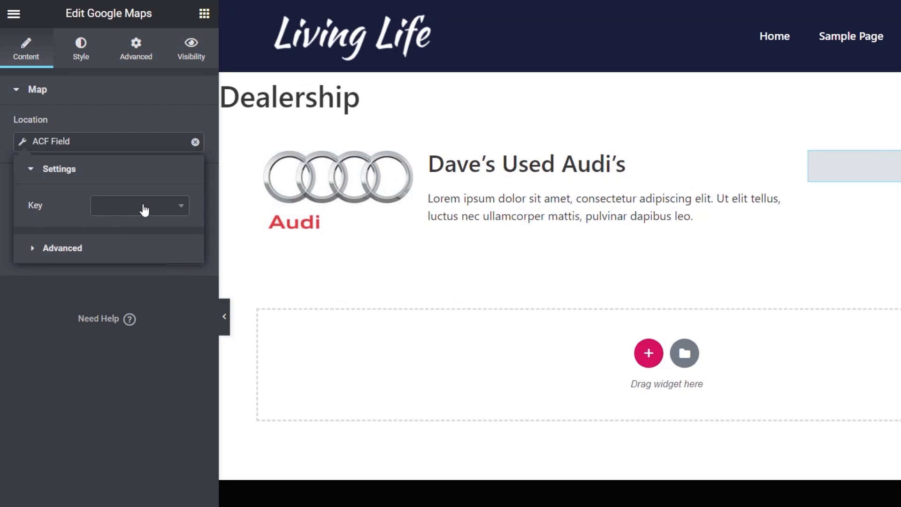
click(96, 206)
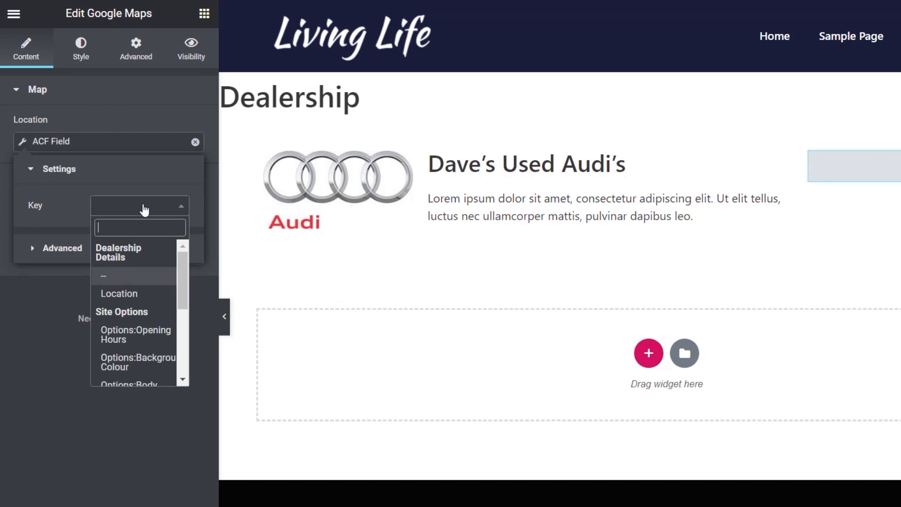
click(130, 296)
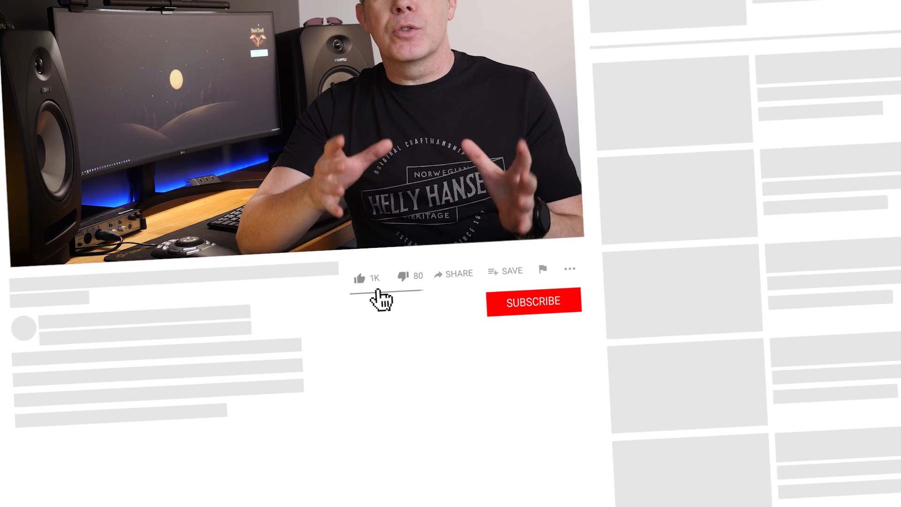
click(419, 384)
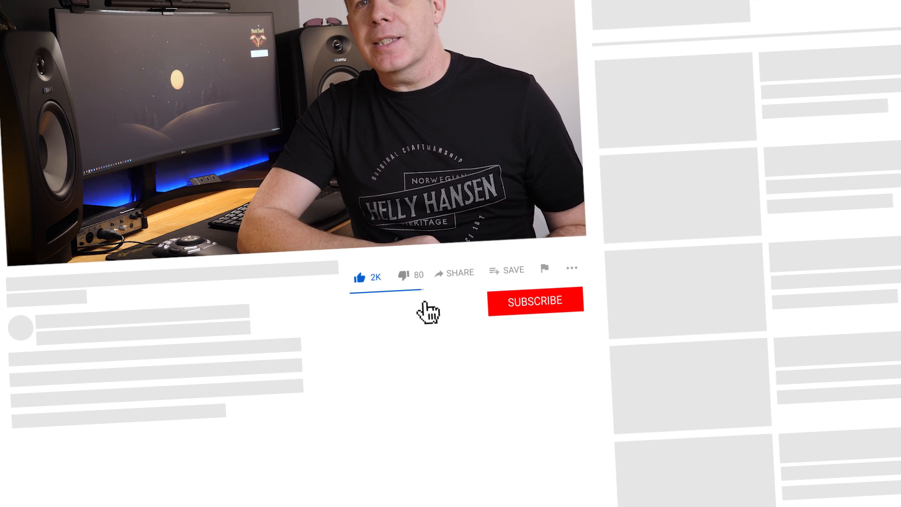
click(544, 306)
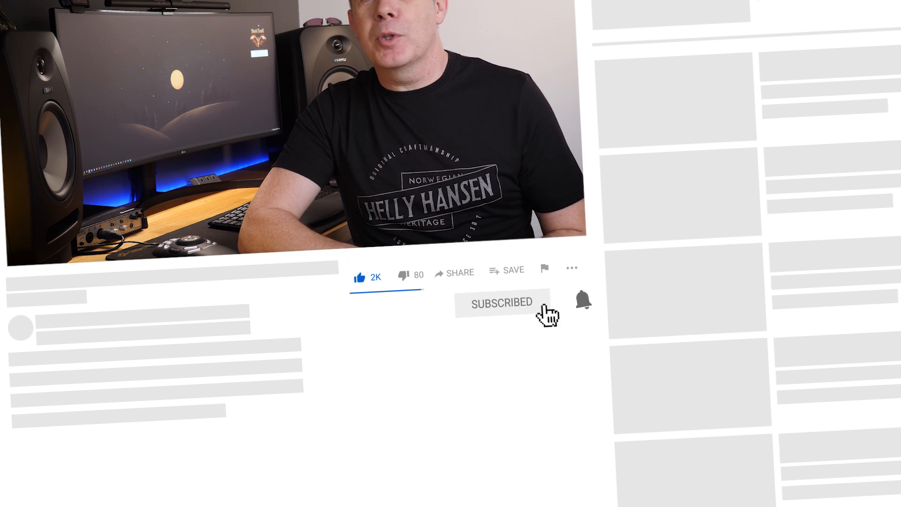
click(561, 300)
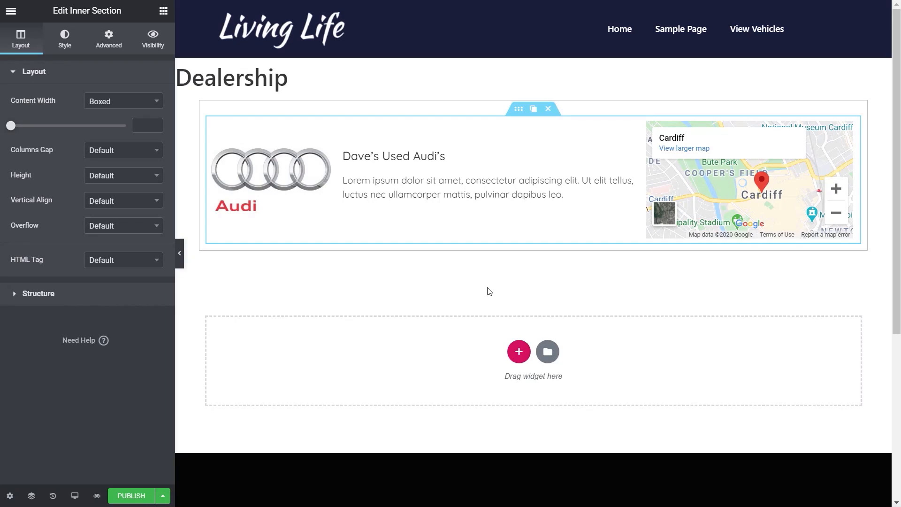
Publish the Dealership section template and exit the editor to the WordPress dashboard.
click(137, 497)
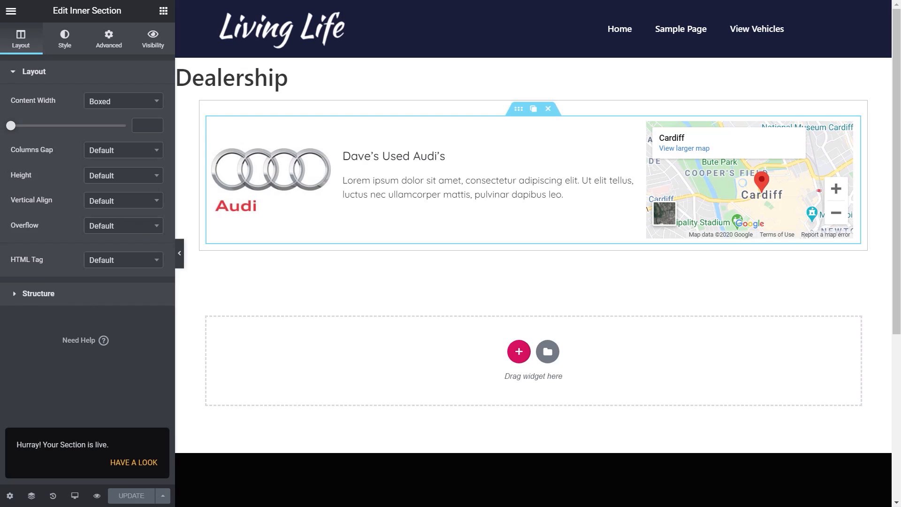
click(348, 297)
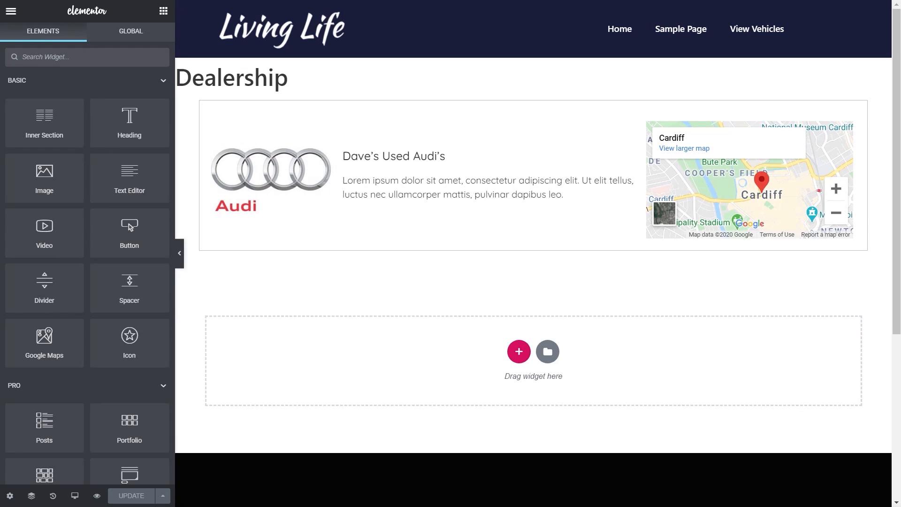
click(10, 11)
click(102, 338)
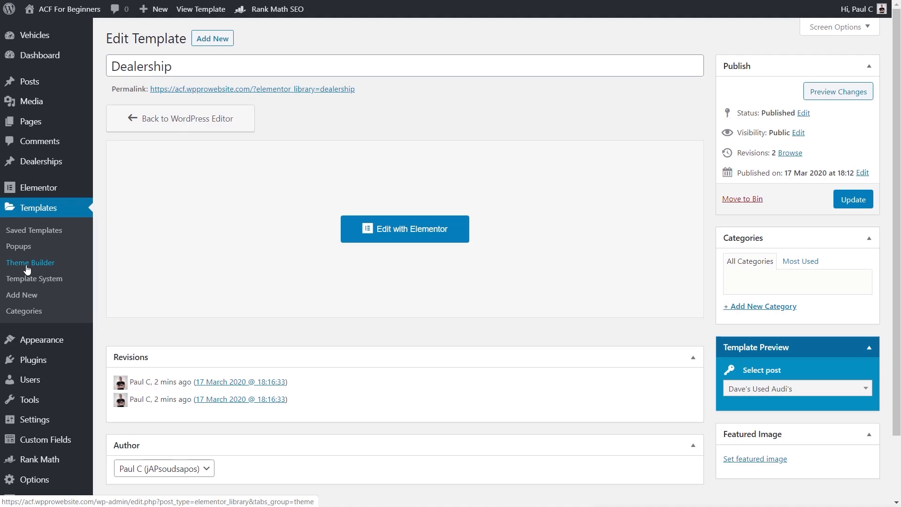
Find the Default Vehicle Single template in the Theme Builder list and open it for editing with Elementor.
click(28, 269)
scroll(235, 368, down, 1)
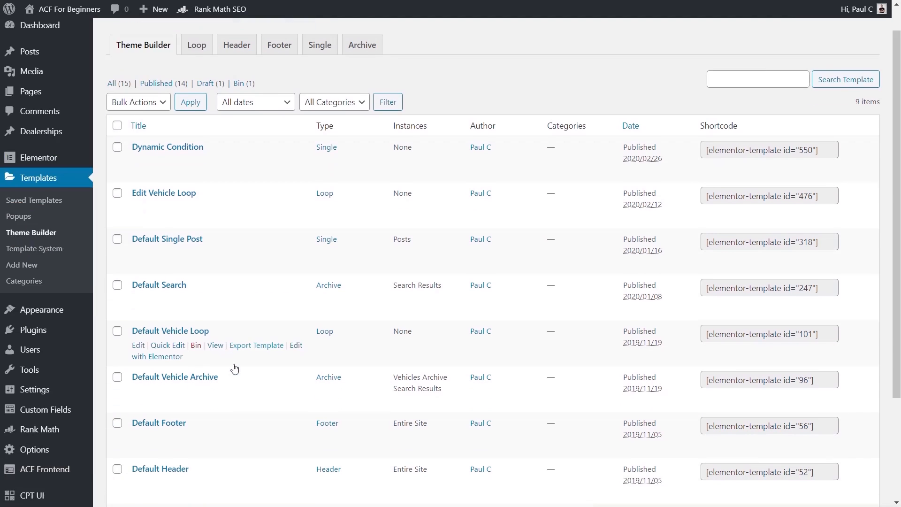
scroll(234, 369, down, 3)
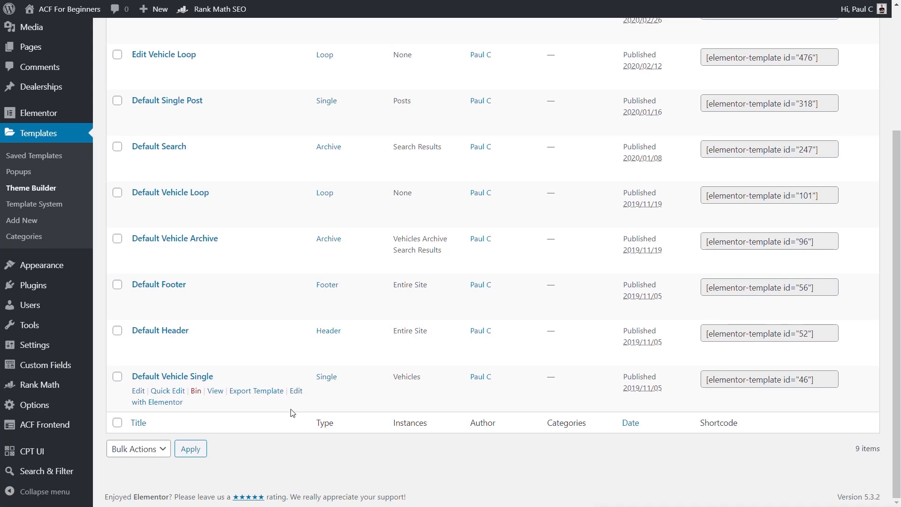
click(156, 409)
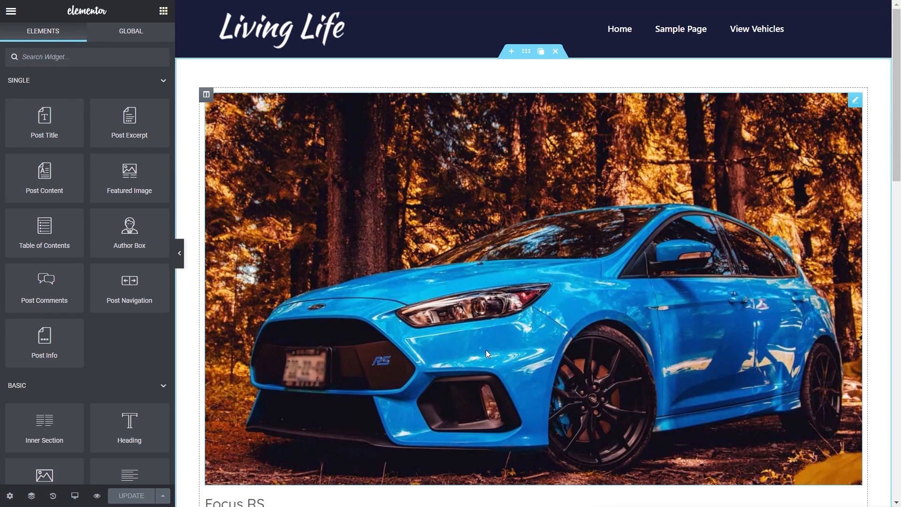
Search the widgets for "relatio" and place an ACF Relationship widget below the optional extras list.
scroll(486, 351, down, 15)
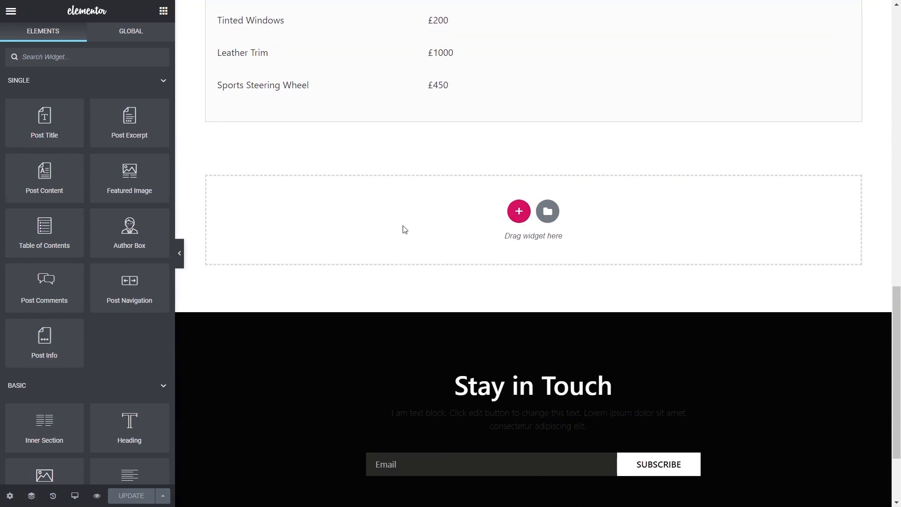
scroll(406, 229, up, 4)
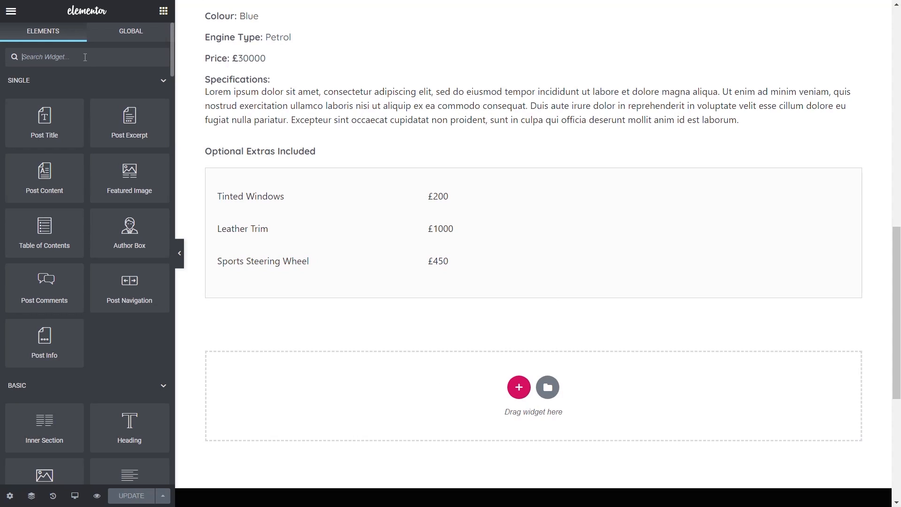
text(relatio)
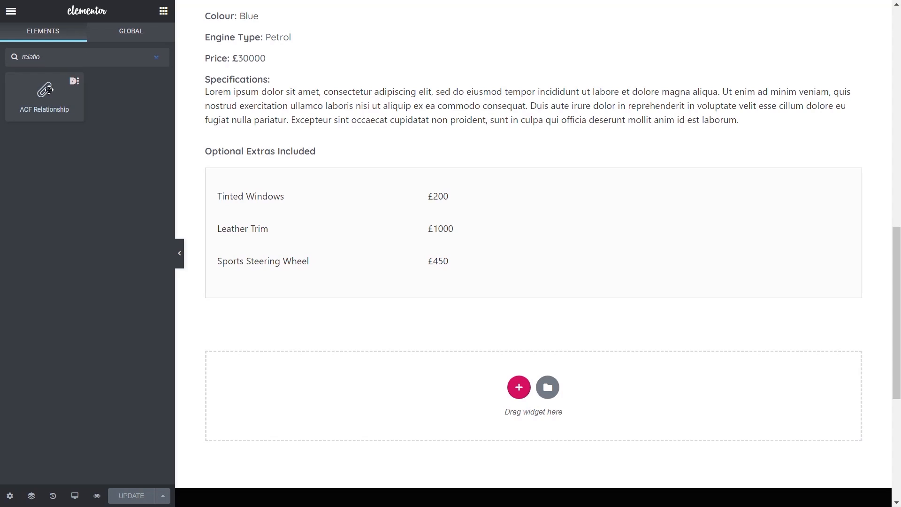
drag(45, 102, 377, 444)
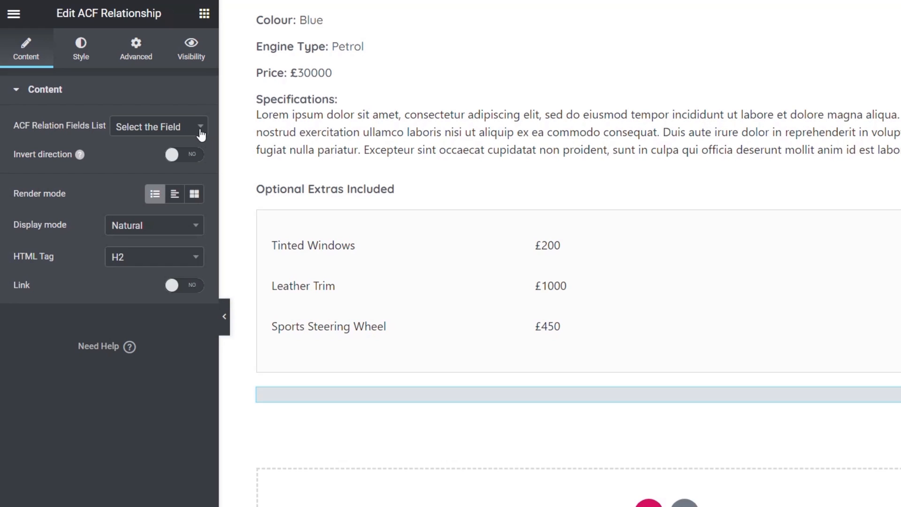
Set the widget's ACF relation field to Dealer [dealer] (relationship) and its render mode to Text.
click(199, 127)
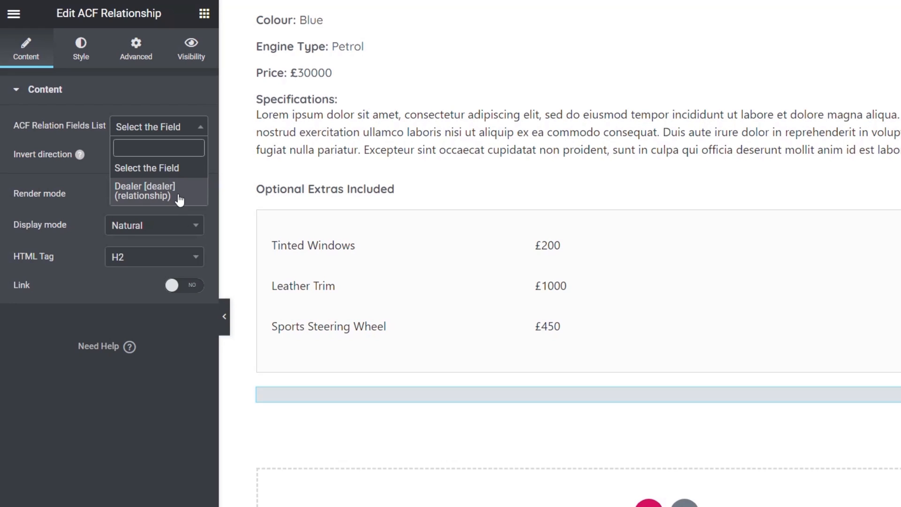
click(180, 200)
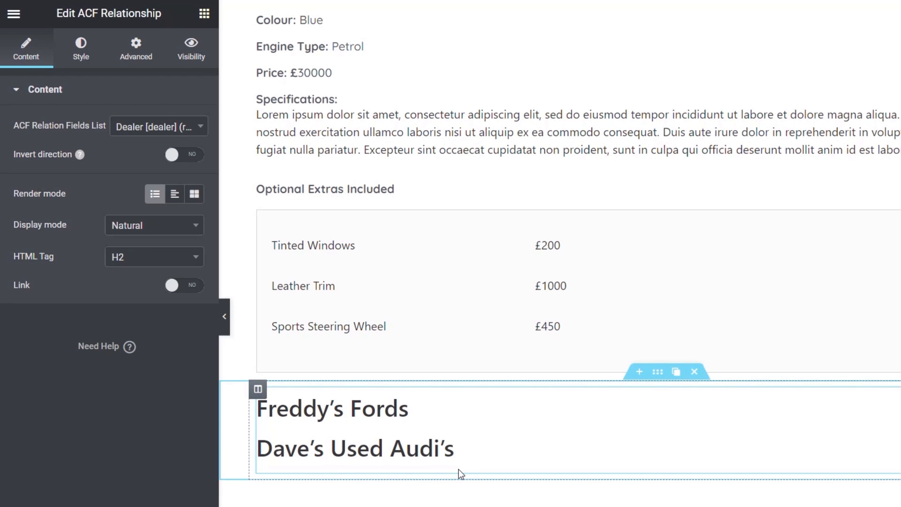
scroll(461, 474, up, 10)
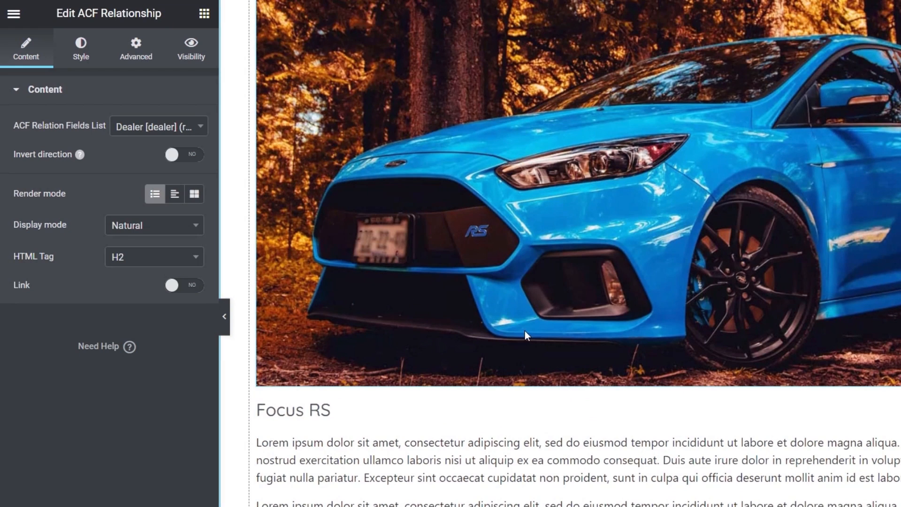
scroll(526, 334, down, 10)
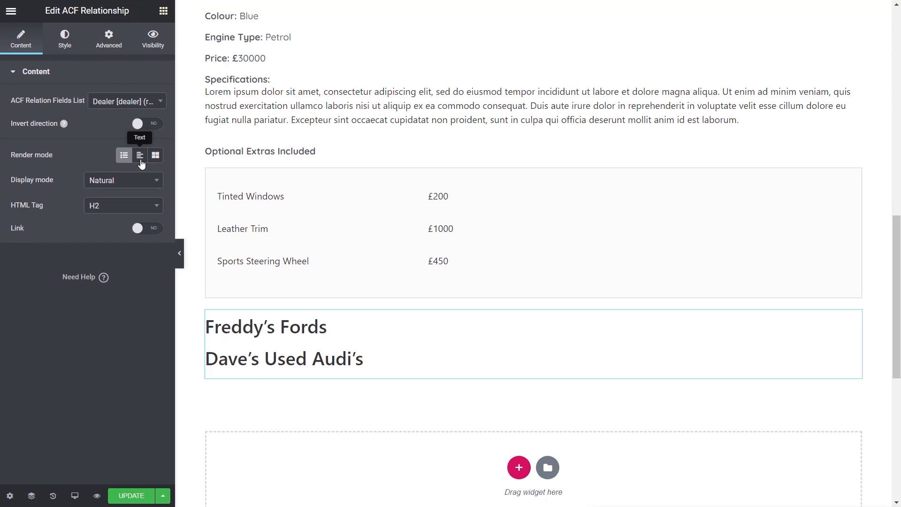
click(140, 155)
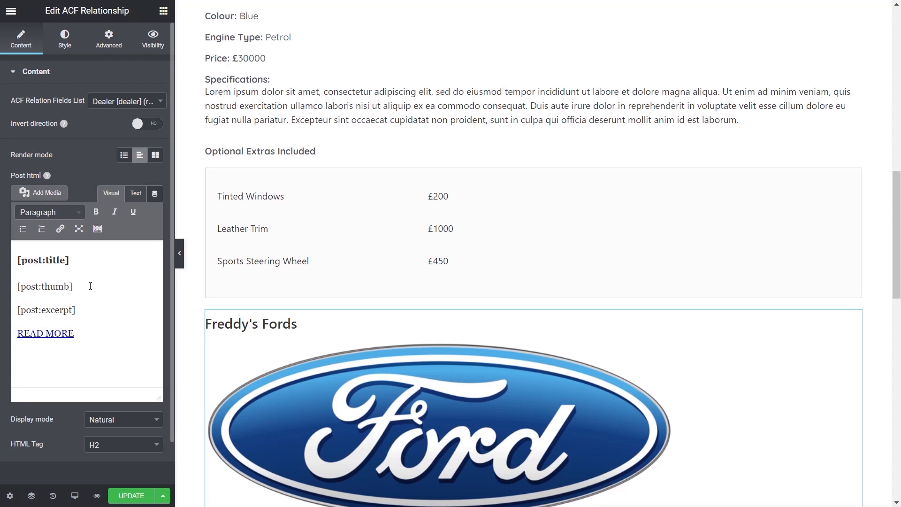
Set the ACF Relationship widget's render mode to Template and choose the [665] Dealership section as its render template.
scroll(279, 373, down, 7)
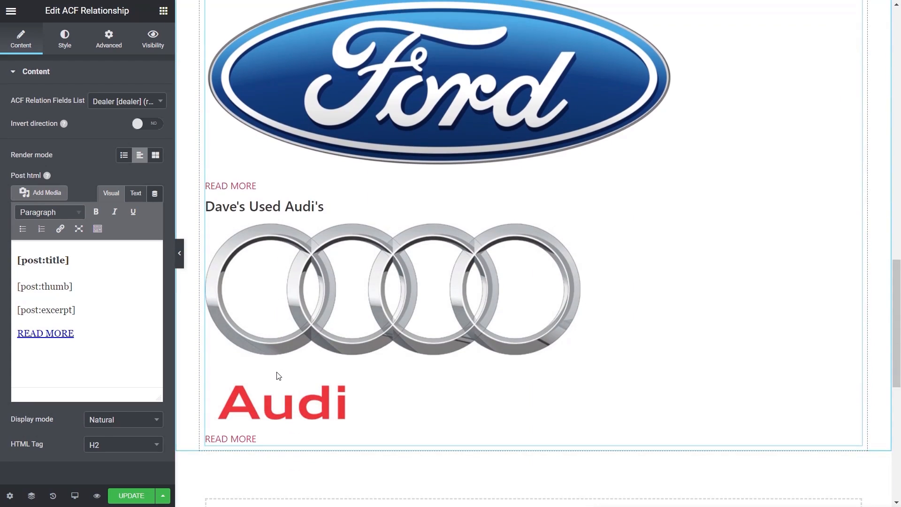
scroll(280, 375, up, 7)
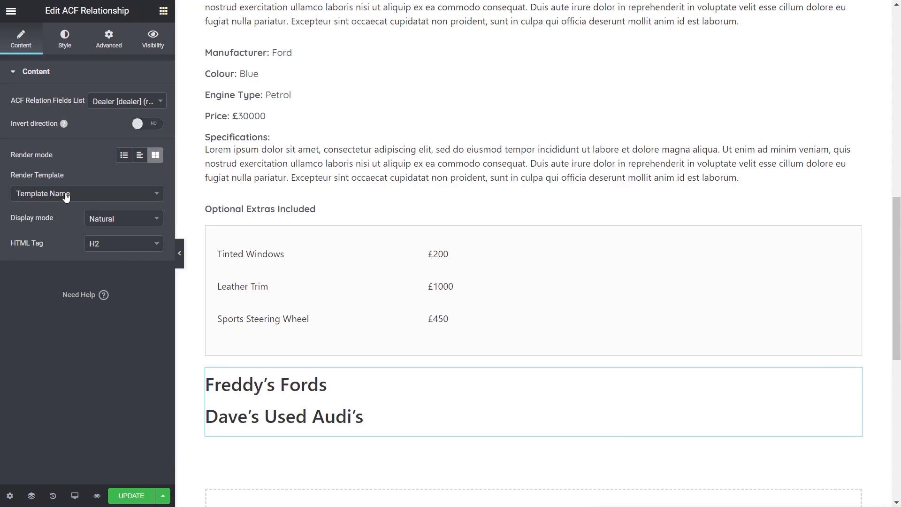
click(102, 196)
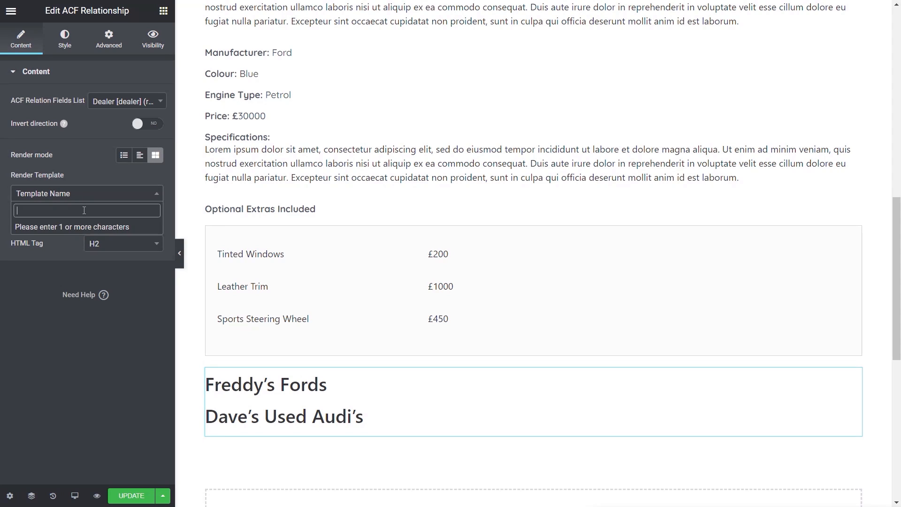
text(deal)
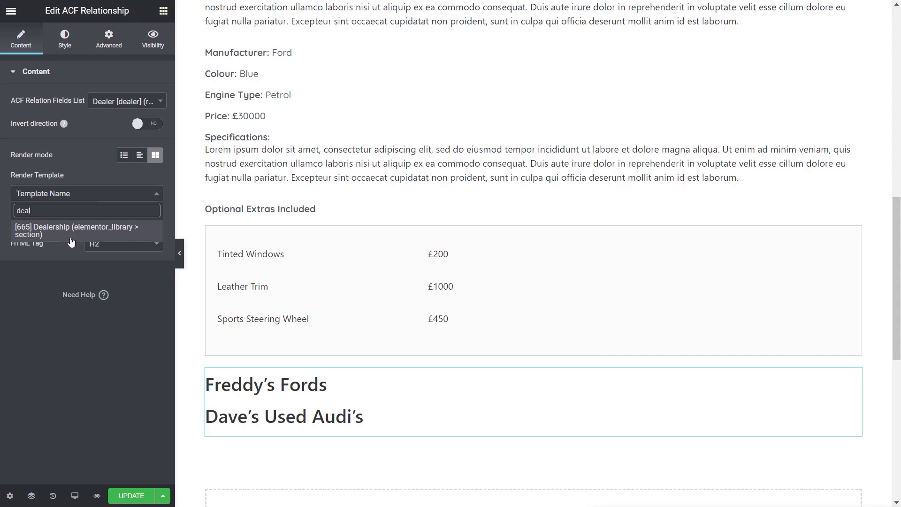
click(46, 235)
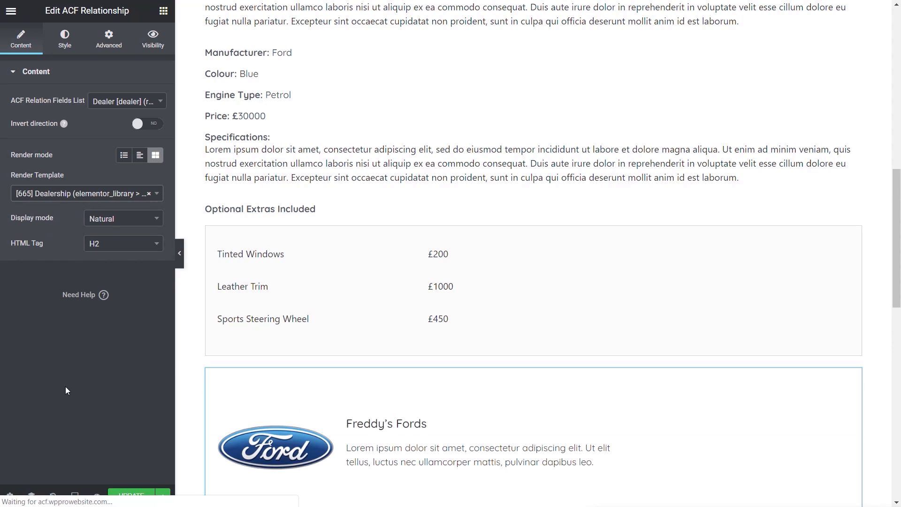
scroll(554, 362, down, 3)
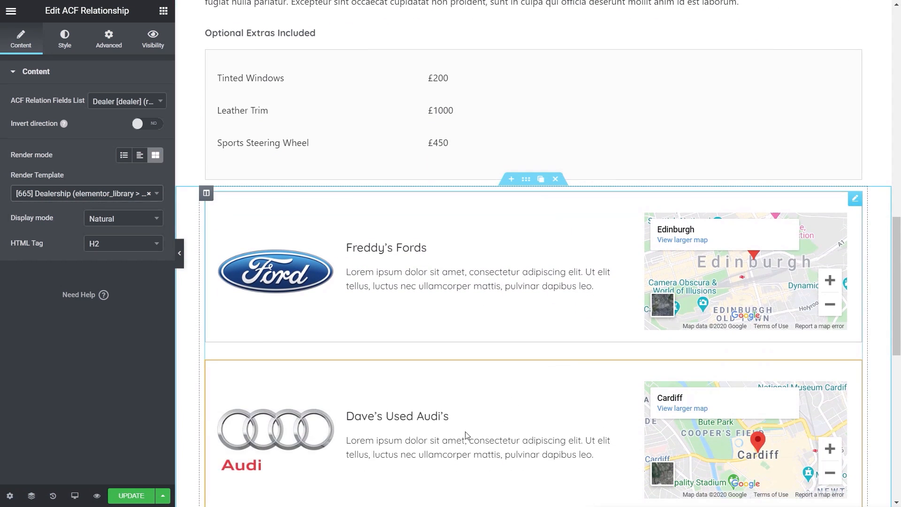
scroll(376, 422, up, 1)
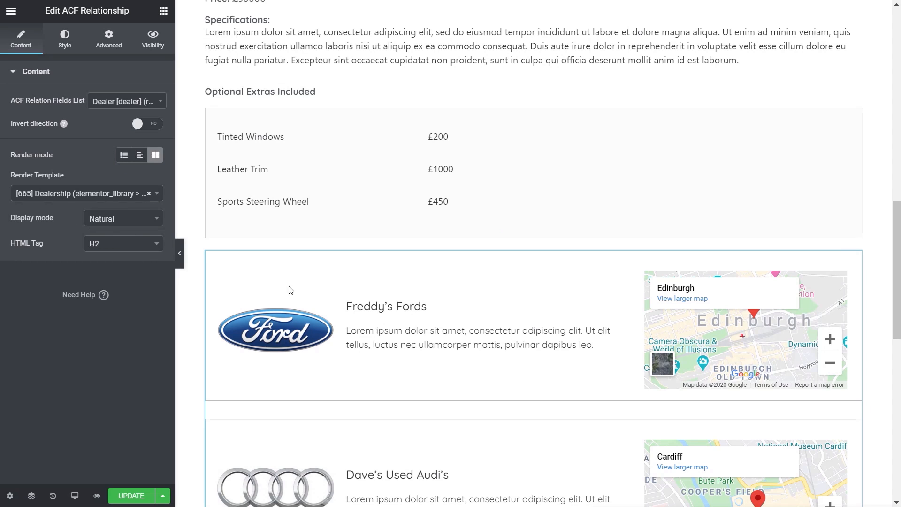
scroll(863, 255, down, 3)
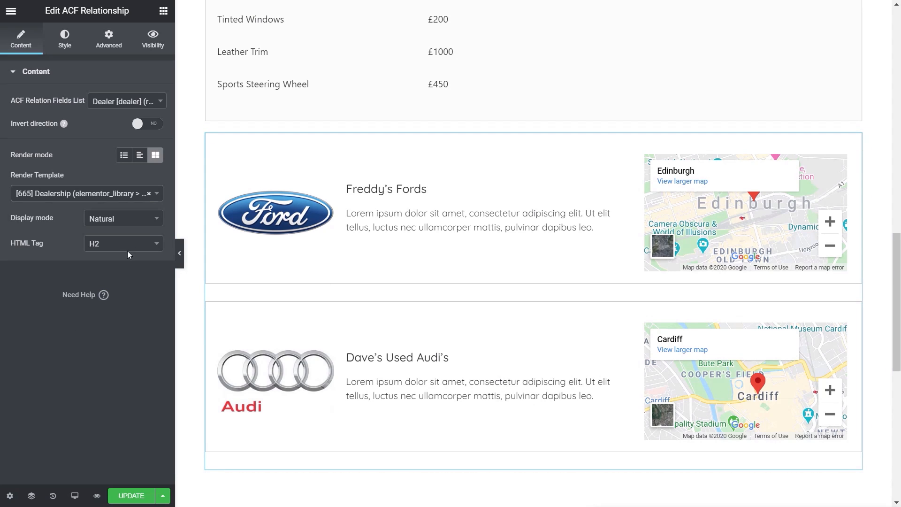
Try the Grid display mode with 2 columns for the related dealerships.
click(115, 224)
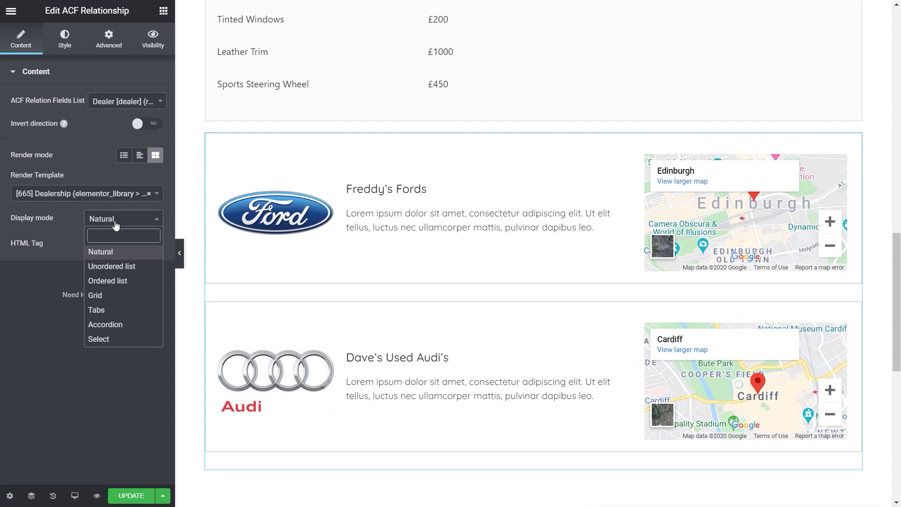
click(58, 372)
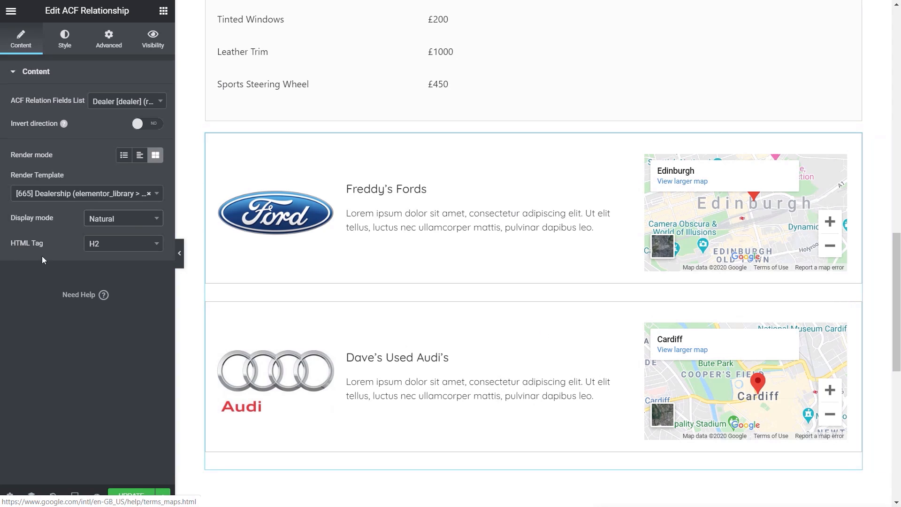
click(131, 220)
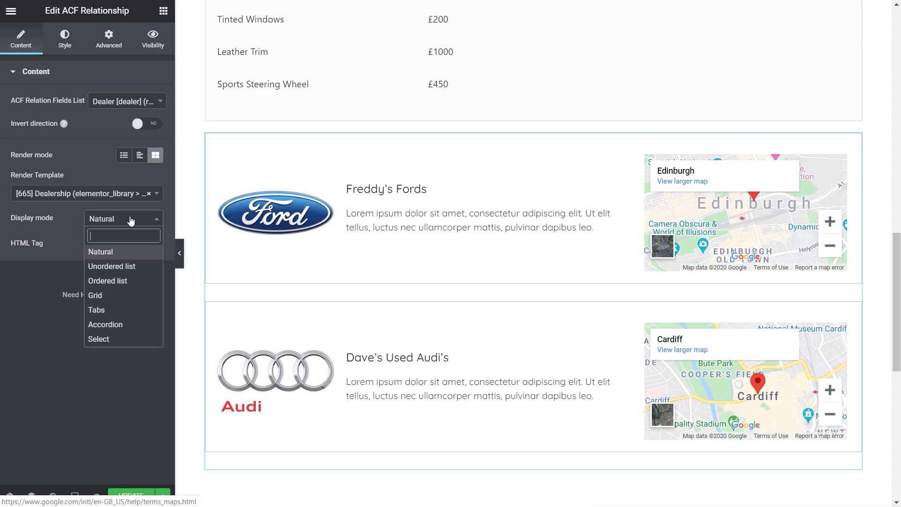
click(108, 295)
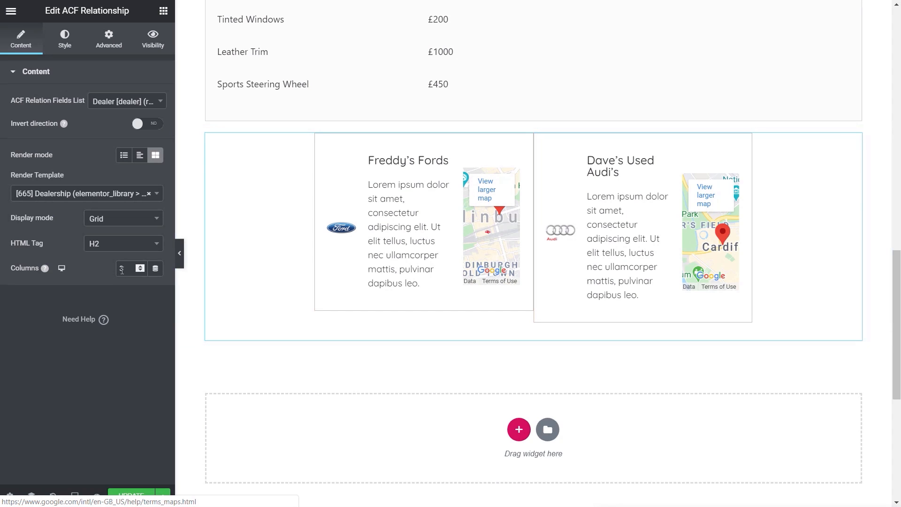
click(141, 271)
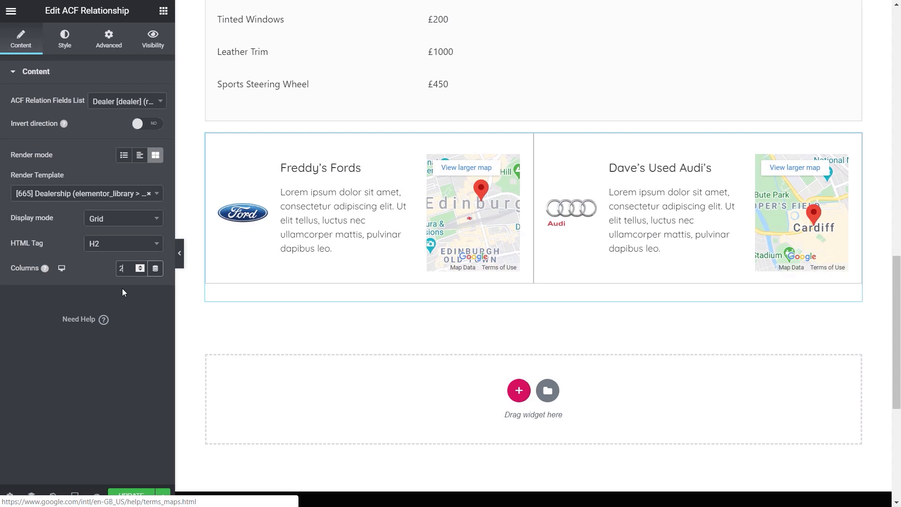
Set the relationship widget's HTML tag to div.
click(115, 244)
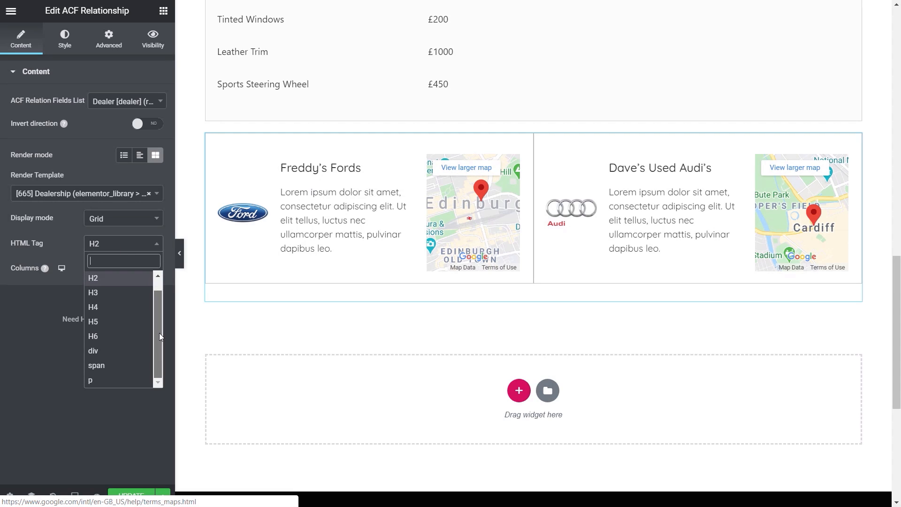
scroll(159, 333, down, 1)
click(113, 357)
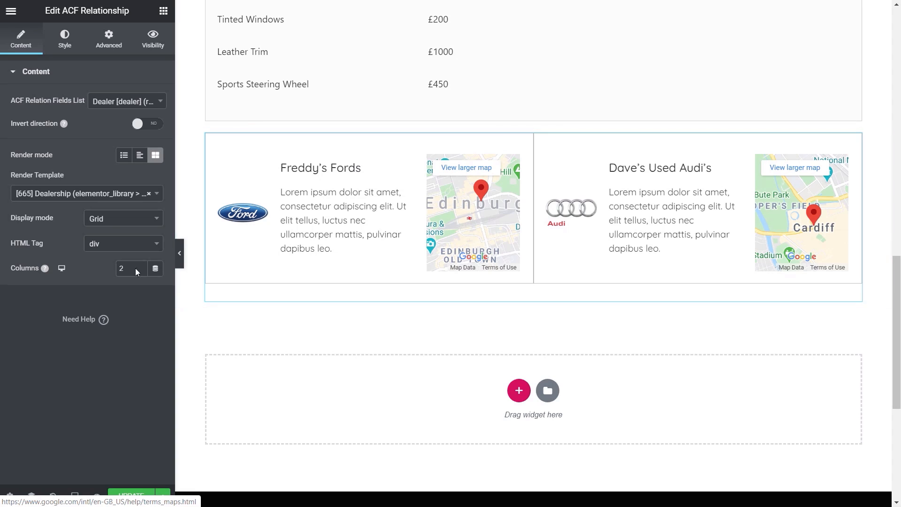
Try the Unordered list and Ordered list display modes for the related dealerships.
click(108, 221)
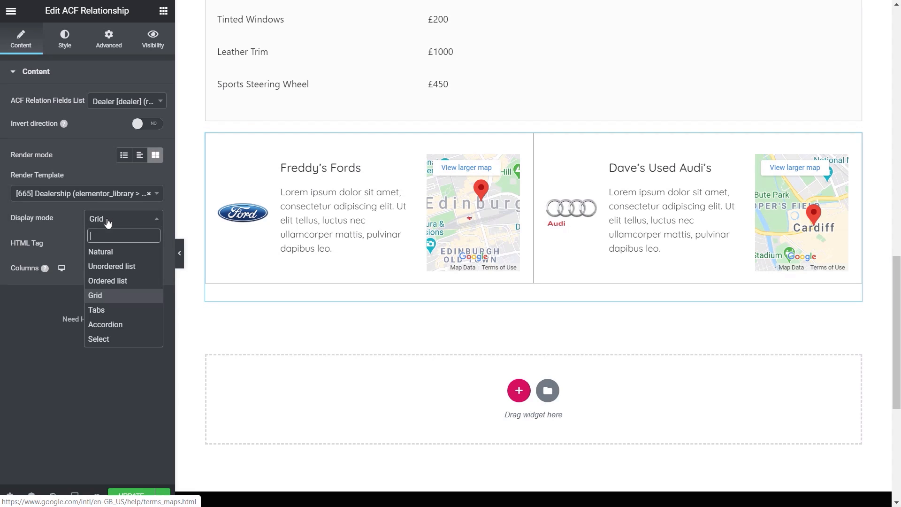
click(121, 266)
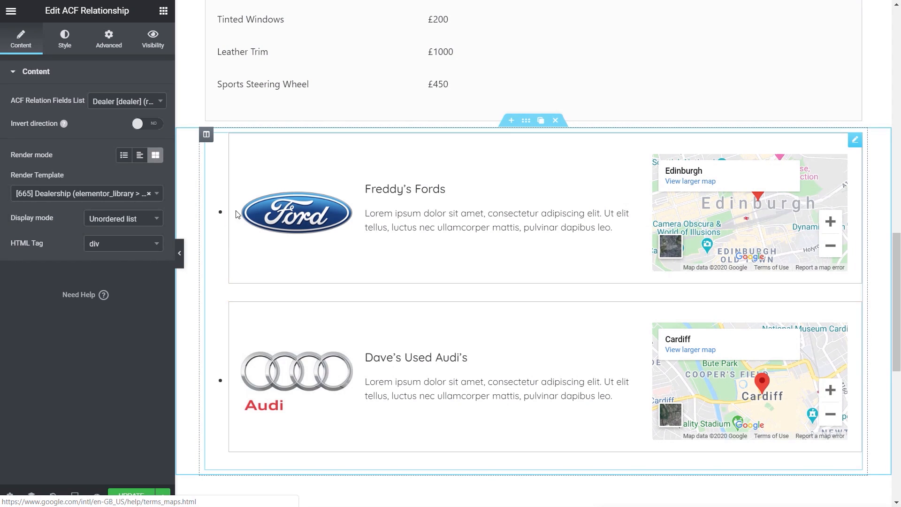
click(141, 219)
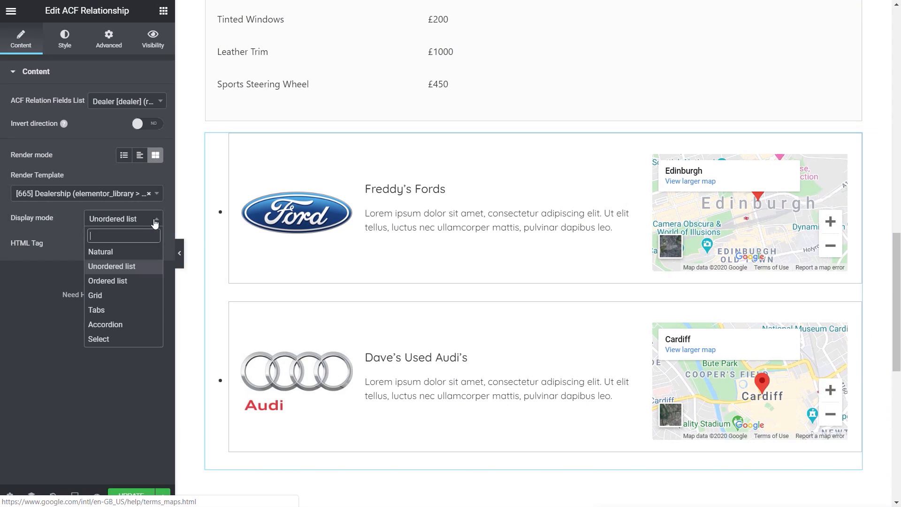
click(120, 275)
Try the Tabs display mode and switch between the two dealership tabs in the preview.
click(125, 219)
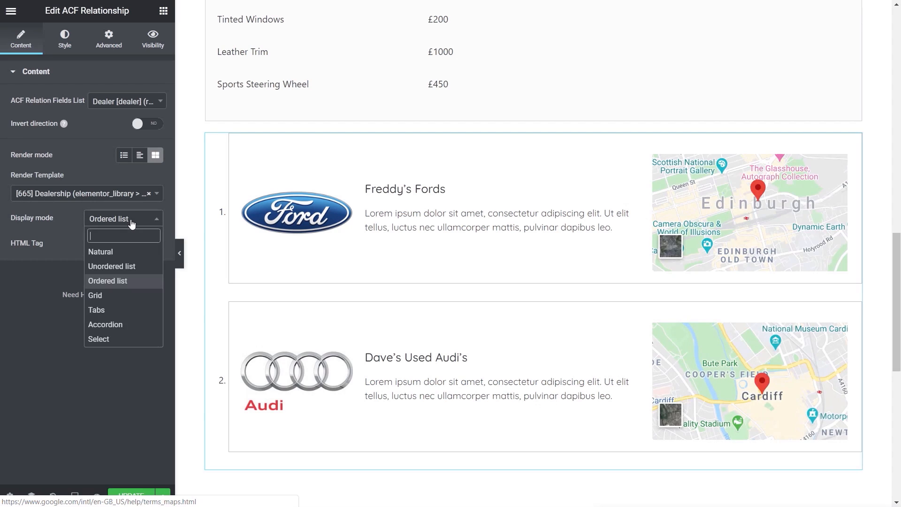
click(120, 314)
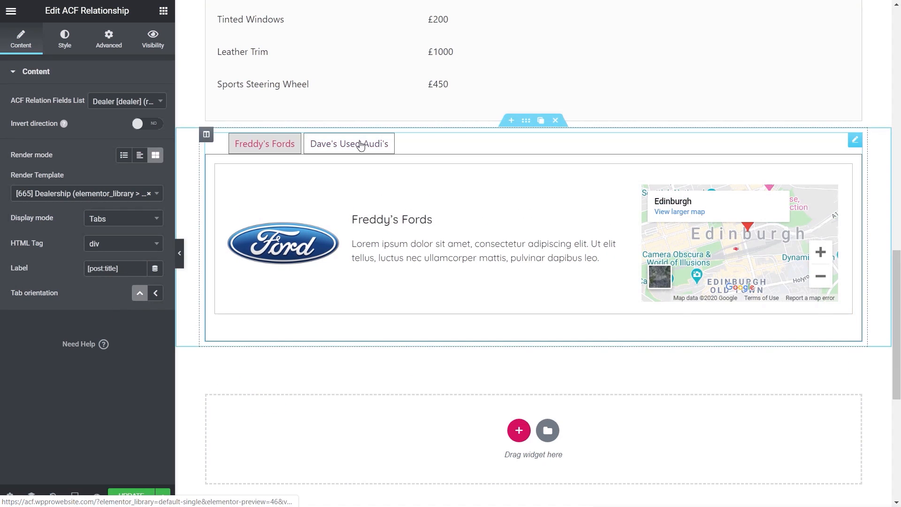
click(361, 145)
click(247, 147)
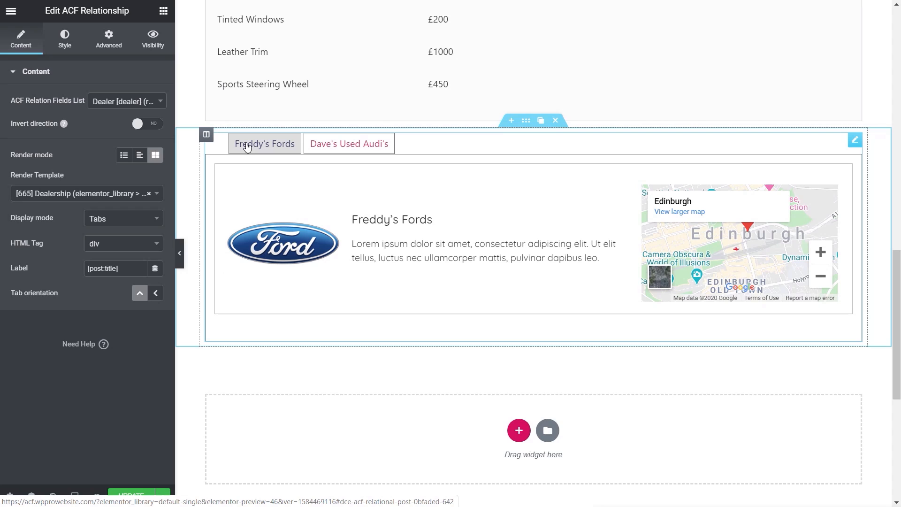
Try the Accordion display mode, expand and collapse the dealership entries, and enable Close by default.
click(127, 219)
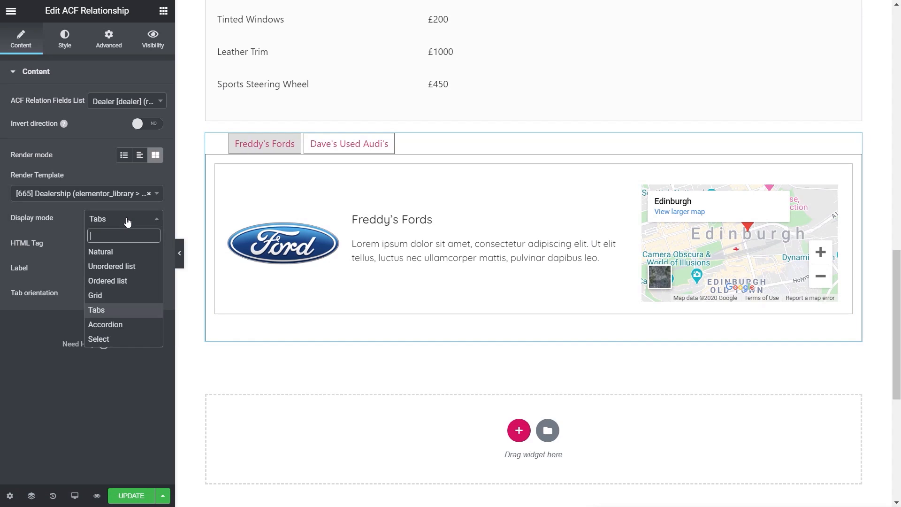
click(105, 323)
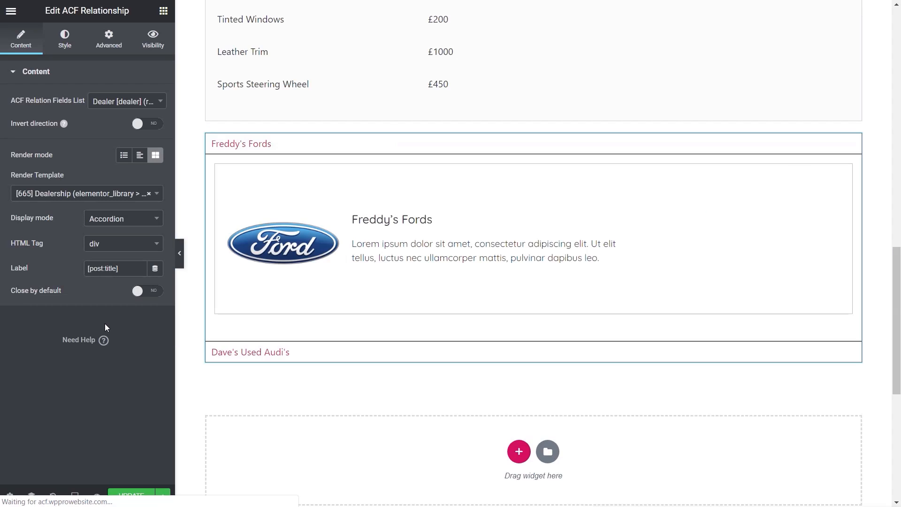
click(283, 360)
click(260, 145)
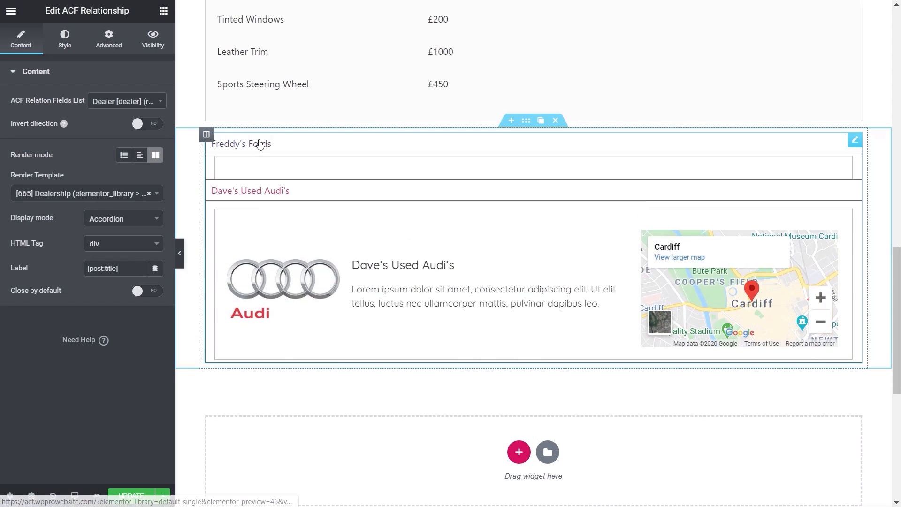
click(252, 146)
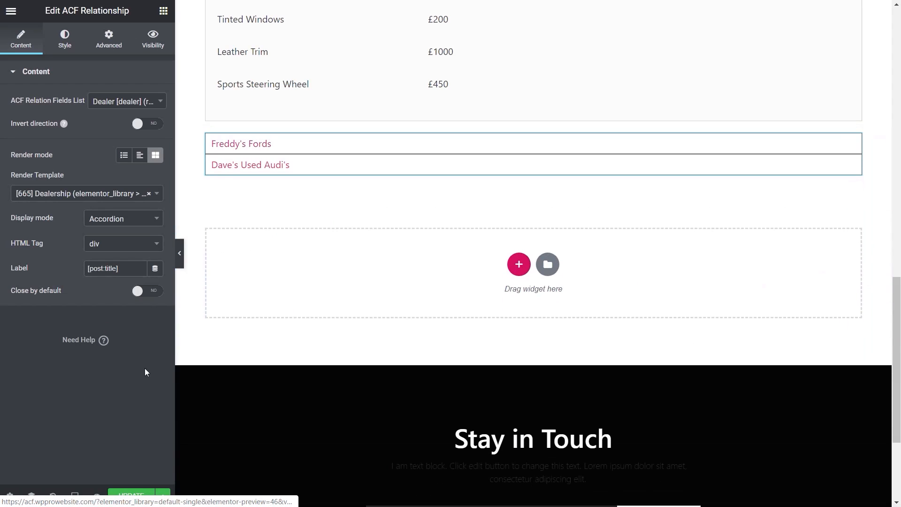
click(148, 291)
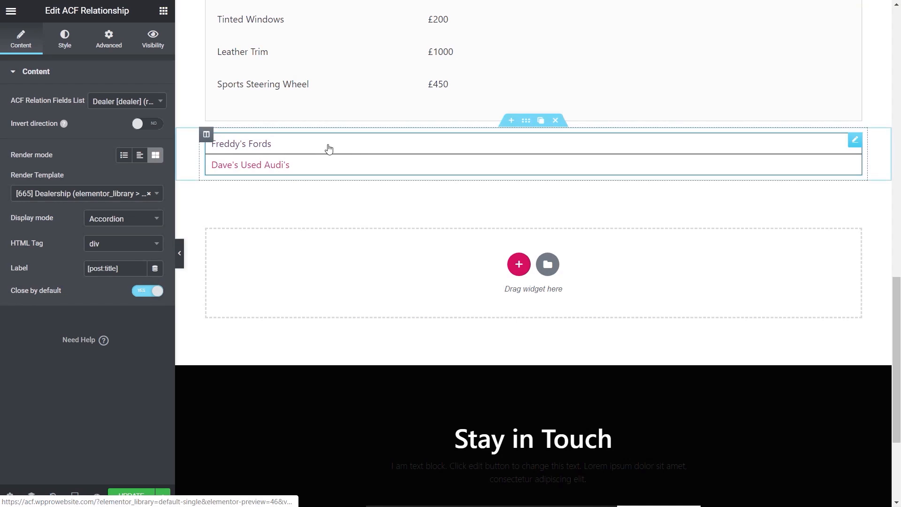
click(231, 145)
click(256, 352)
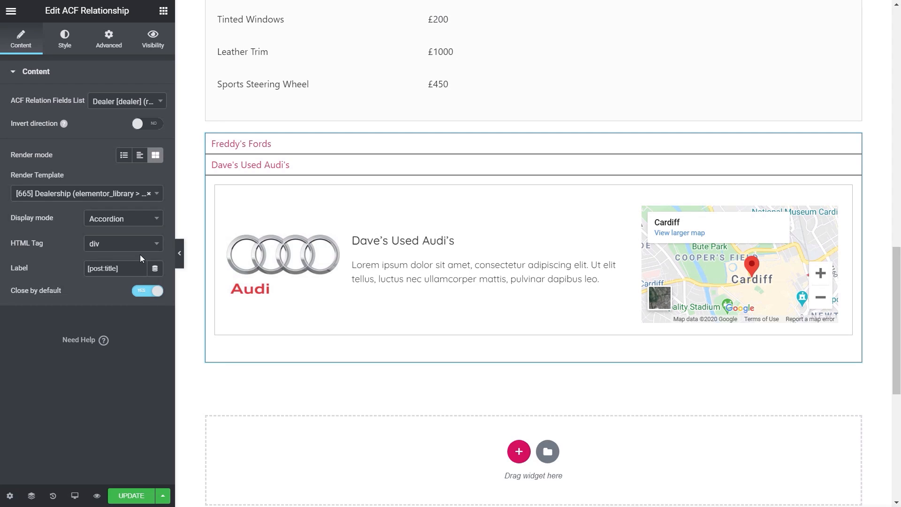
Set the widget's display mode to Natural and update the vehicle single template.
click(137, 219)
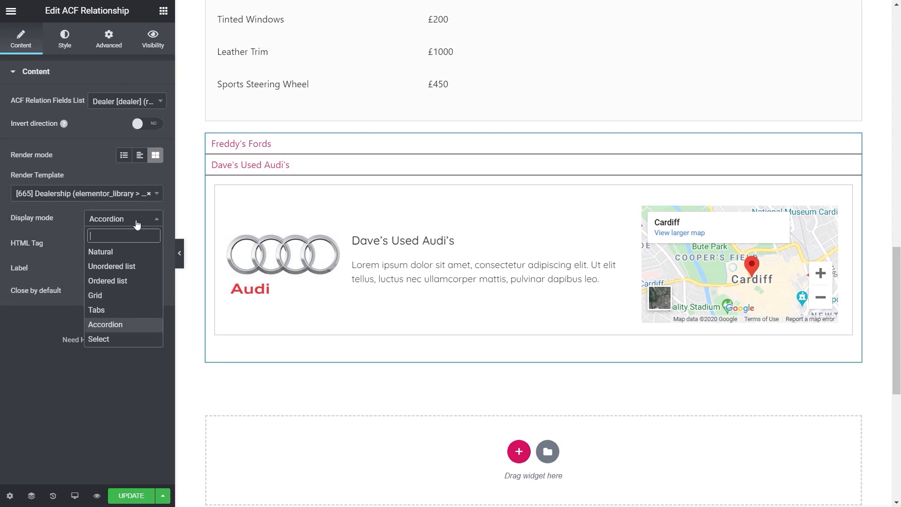
click(114, 254)
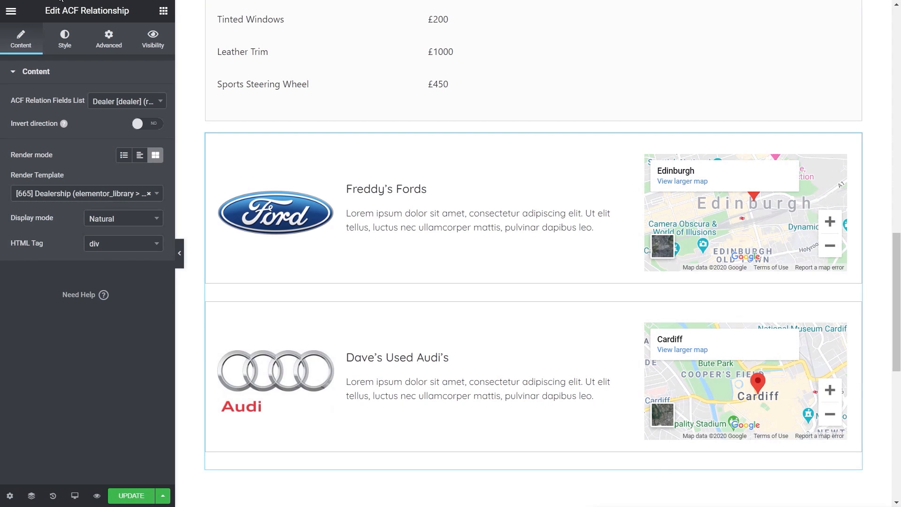
click(61, 43)
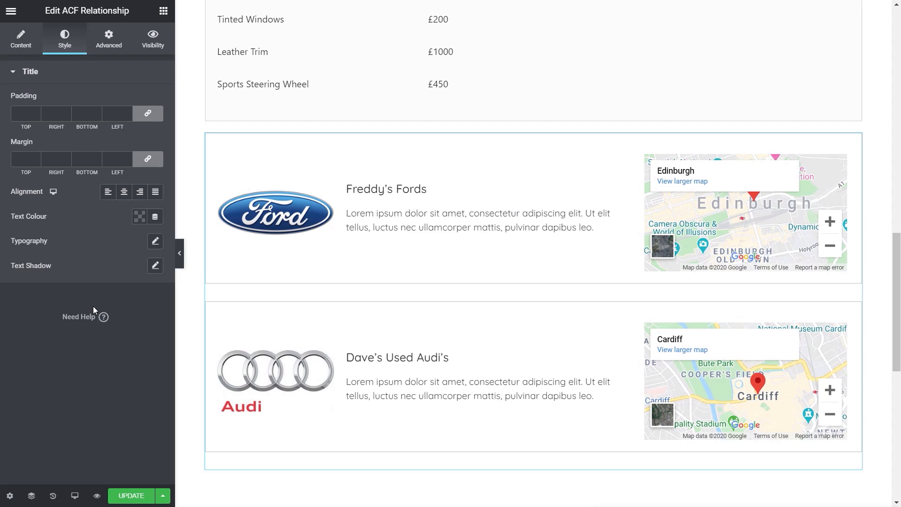
click(131, 495)
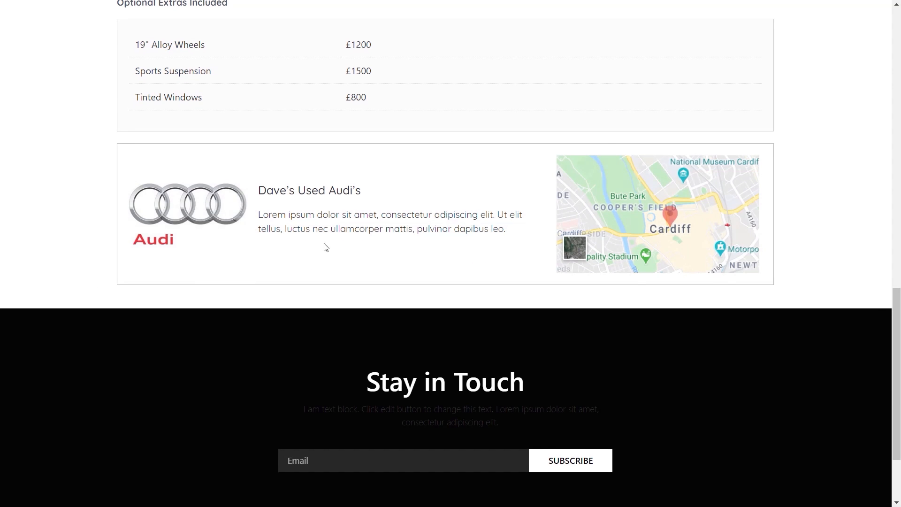
scroll(101, 270, up, 15)
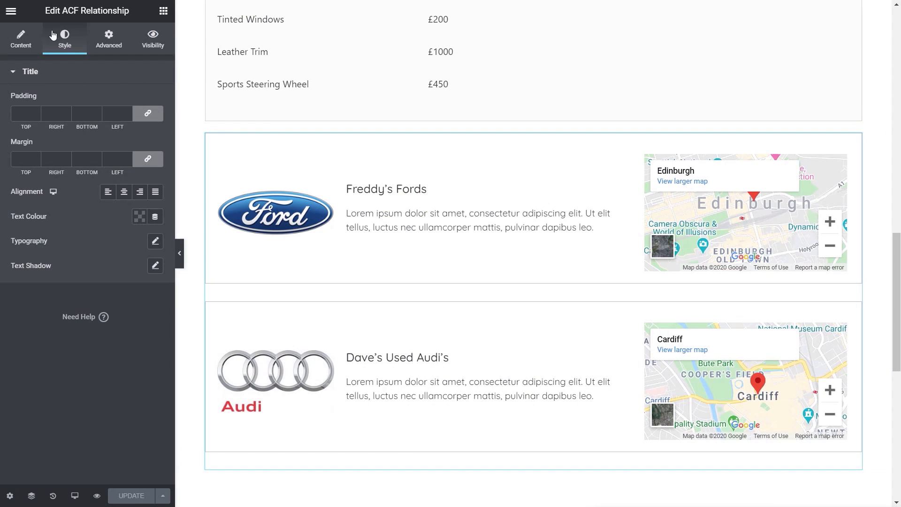
Exit the Elementor editor to the dashboard and open the Mini John Cooper Works vehicle for editing.
click(11, 11)
click(95, 346)
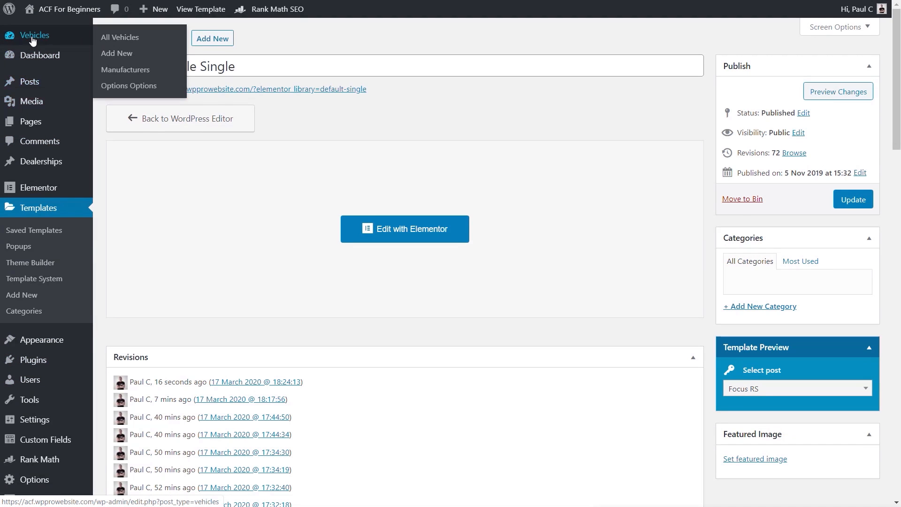
click(33, 38)
click(185, 202)
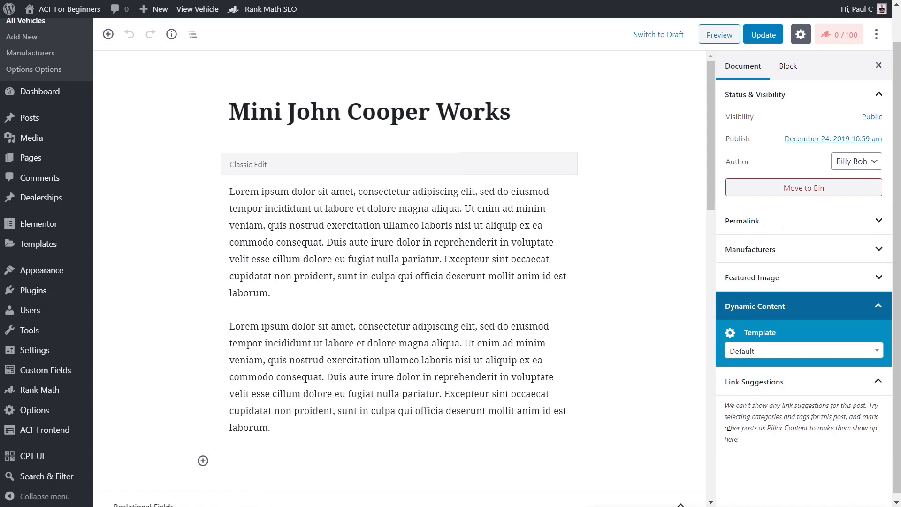
Add Freddy's Fords to the vehicle's Dealer relationship field and update the vehicle.
scroll(645, 410, down, 1)
scroll(644, 411, down, 5)
scroll(233, 338, up, 1)
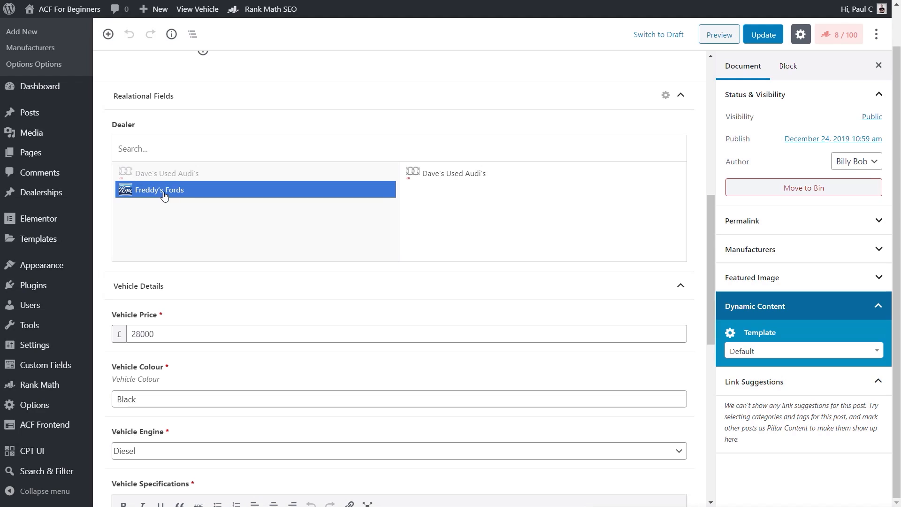
click(164, 196)
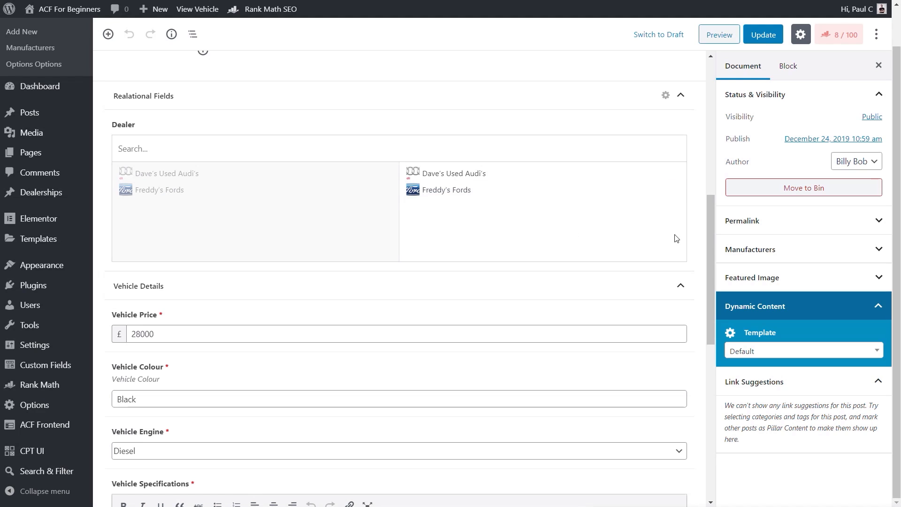
click(764, 34)
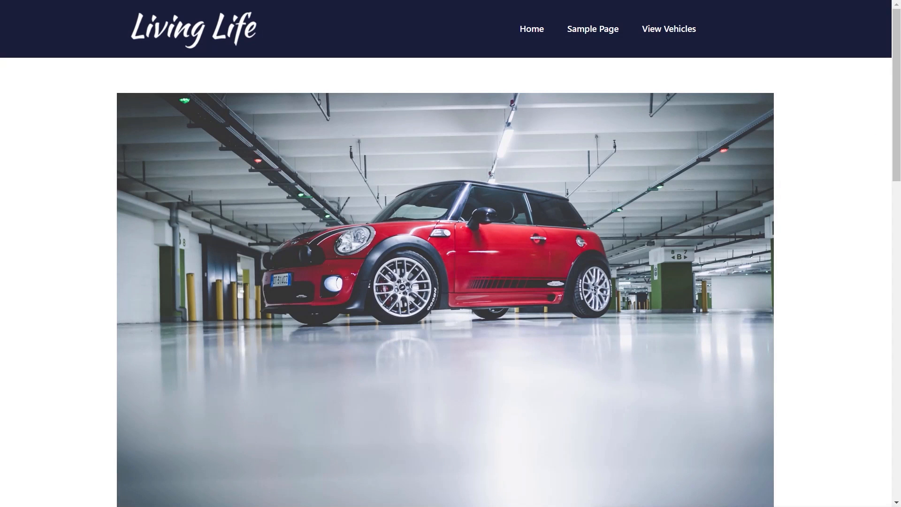
Reload the live Mini John Cooper Works page and check the dealership sections below the optional extras.
key(F5)
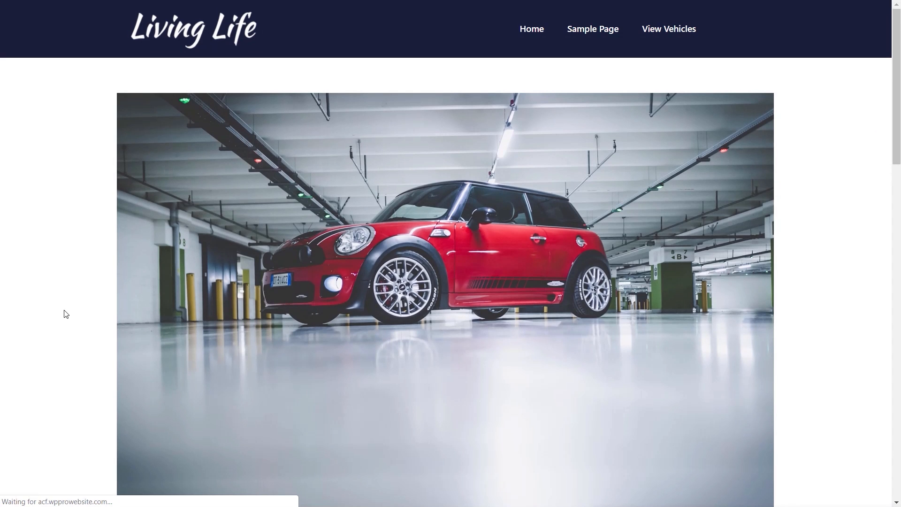
scroll(65, 314, down, 15)
scroll(66, 314, down, 3)
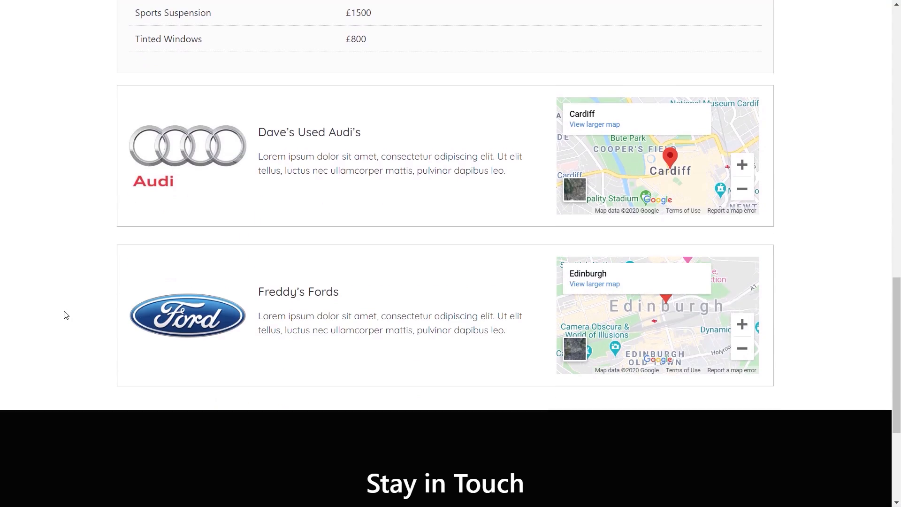